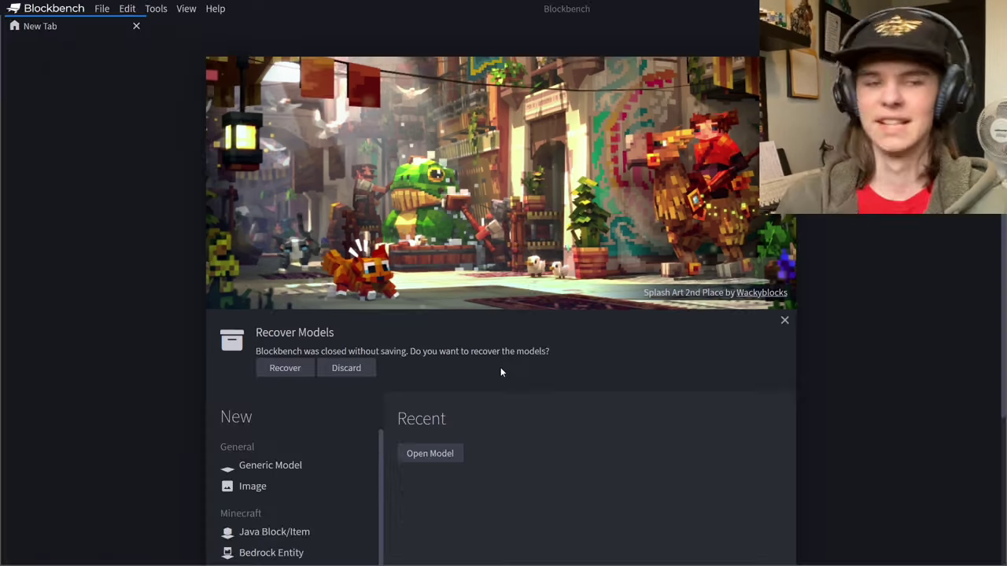
Look over the Generic Model format's details and the list of available new-model formats
{"action": "scroll", "coordinate": [441, 377], "scroll_direction": "down", "scroll_amount": 3}
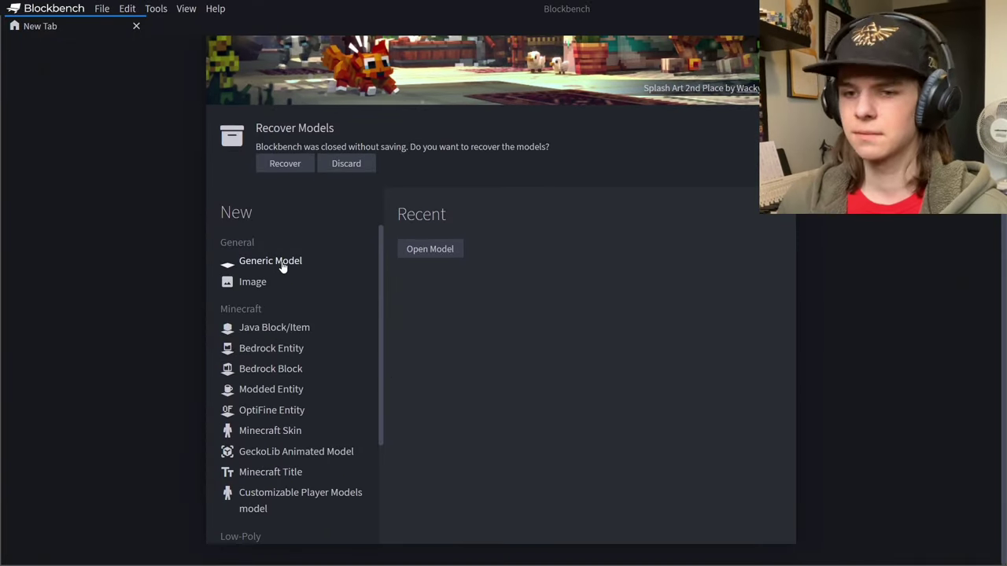
{"action": "left_click", "coordinate": [280, 265]}
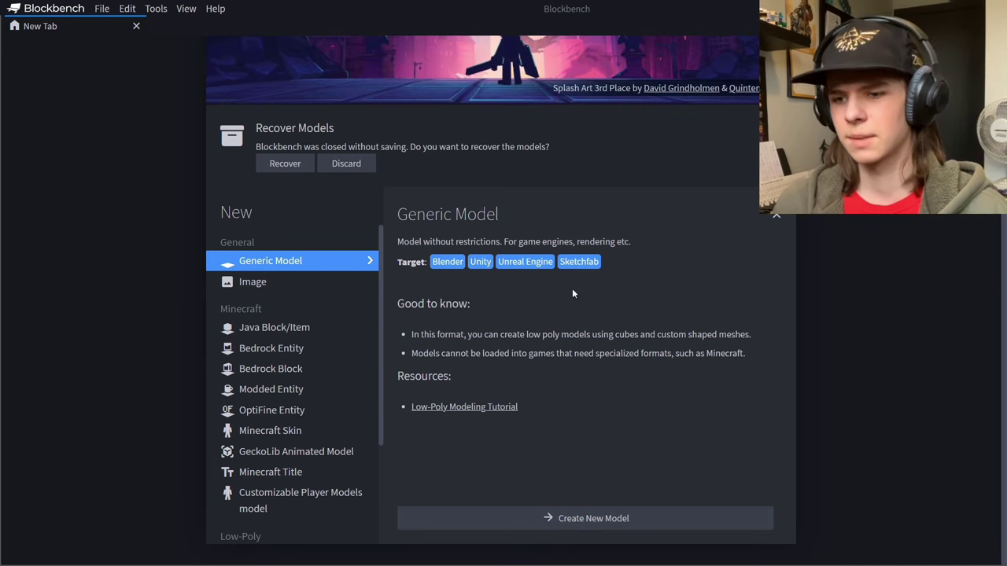
{"action": "left_click", "coordinate": [777, 219]}
{"action": "scroll", "coordinate": [250, 339], "scroll_direction": "down", "scroll_amount": 2}
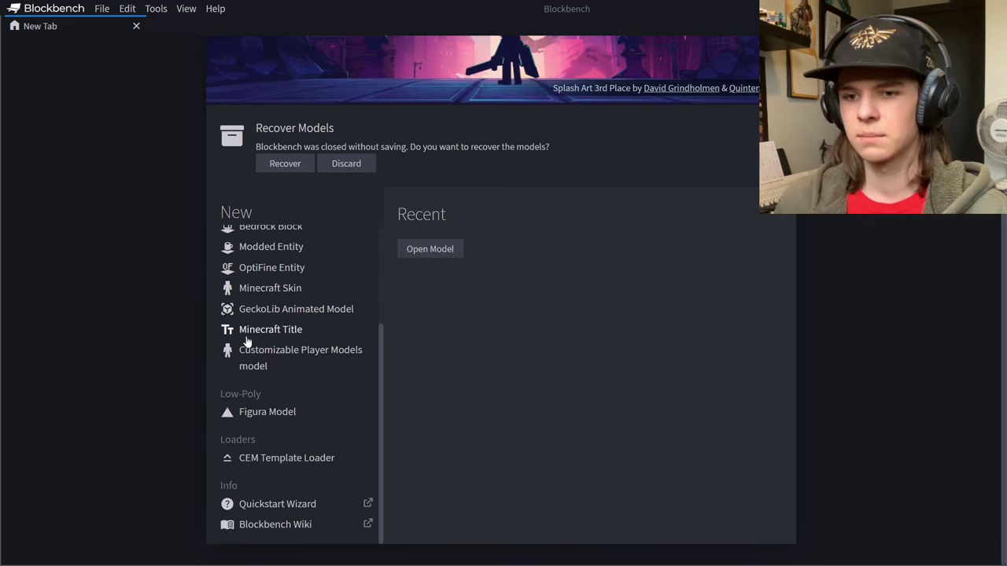
{"action": "scroll", "coordinate": [272, 409], "scroll_direction": "up", "scroll_amount": 2}
{"action": "scroll", "coordinate": [275, 440], "scroll_direction": "up", "scroll_amount": 1}
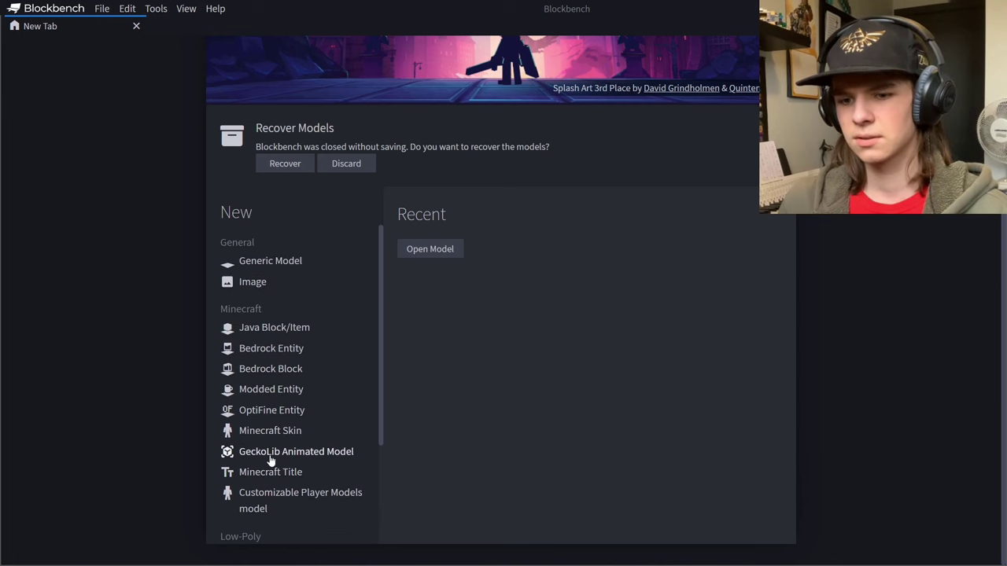
Create a new GeckoLib Animated Model project and dismiss its project settings
{"action": "left_click", "coordinate": [297, 452]}
{"action": "left_click", "coordinate": [445, 517]}
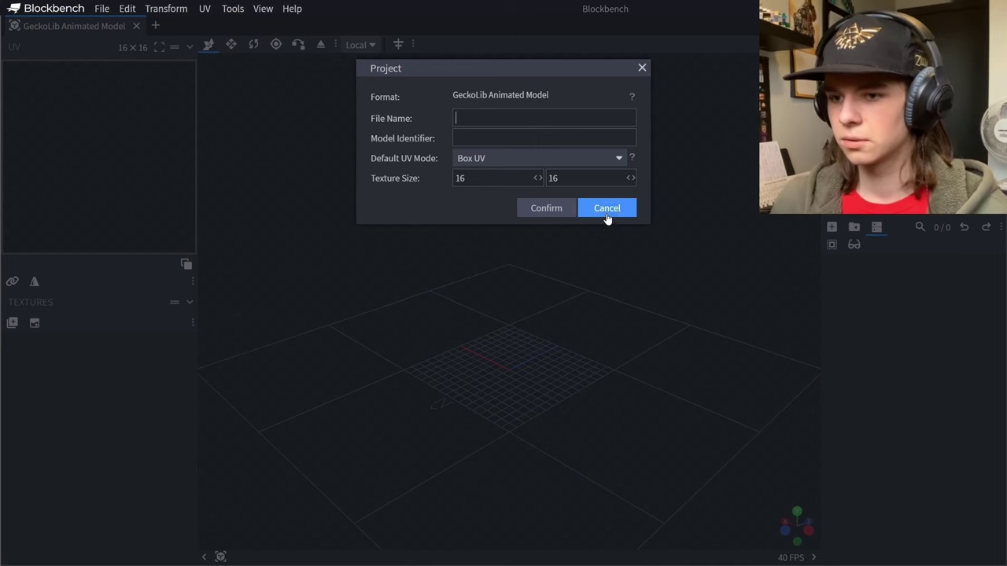
{"action": "left_click", "coordinate": [606, 208]}
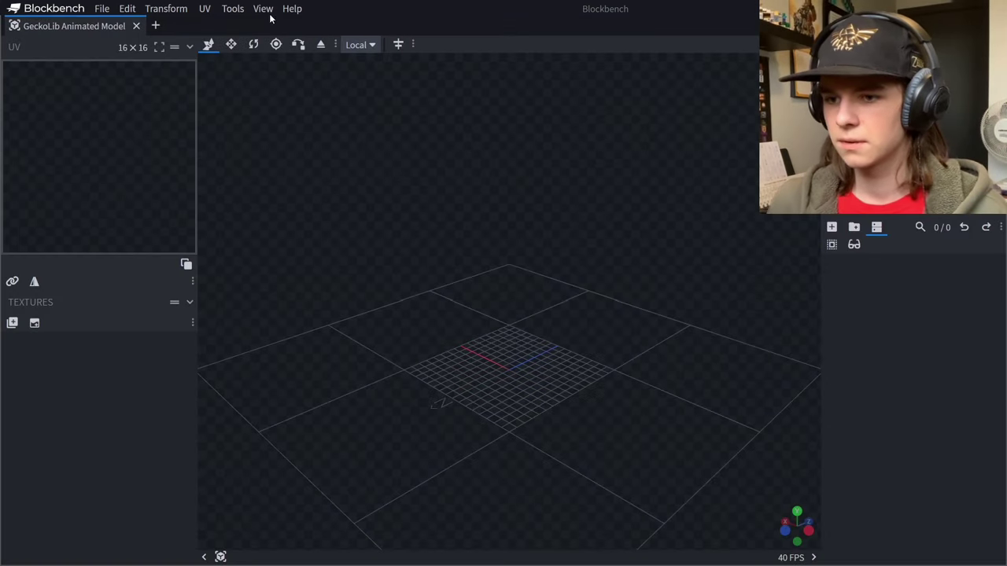
Search the plugins for "gecko", view the GeckoLib Animation Utils details and close the plugin manager
{"action": "left_click", "coordinate": [99, 9]}
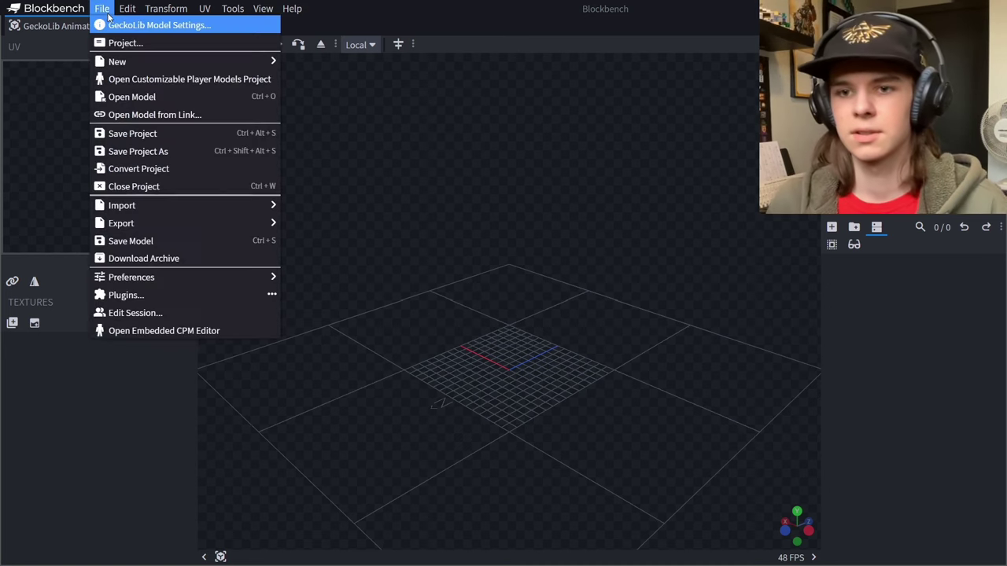
{"action": "left_click", "coordinate": [158, 296]}
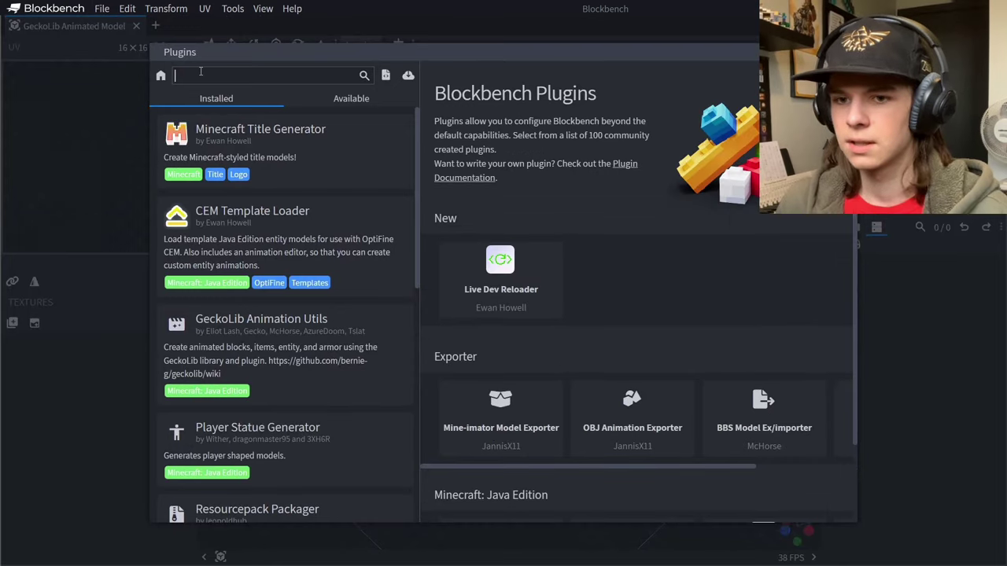
{"action": "type", "text": "gecko"}
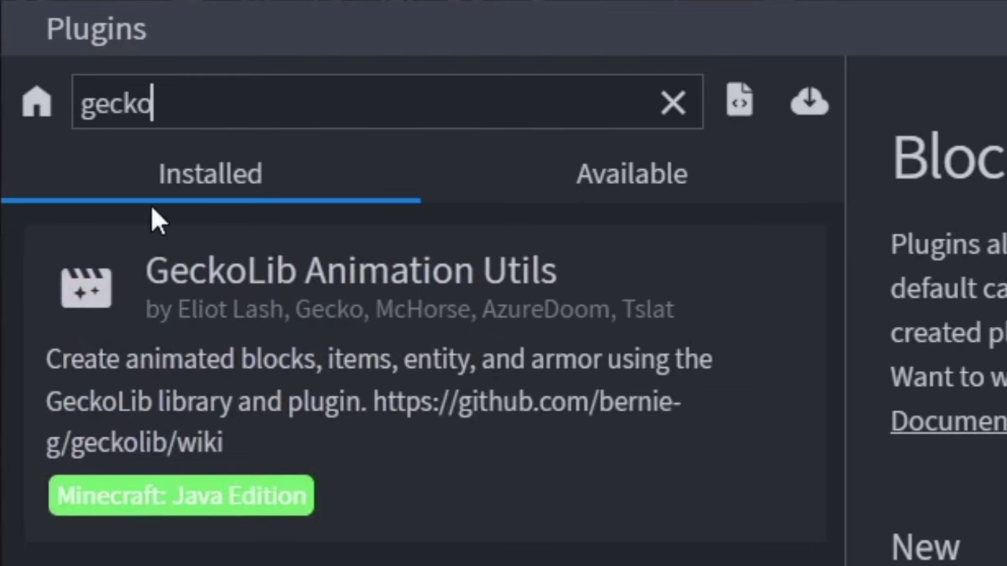
{"action": "left_click", "coordinate": [478, 332]}
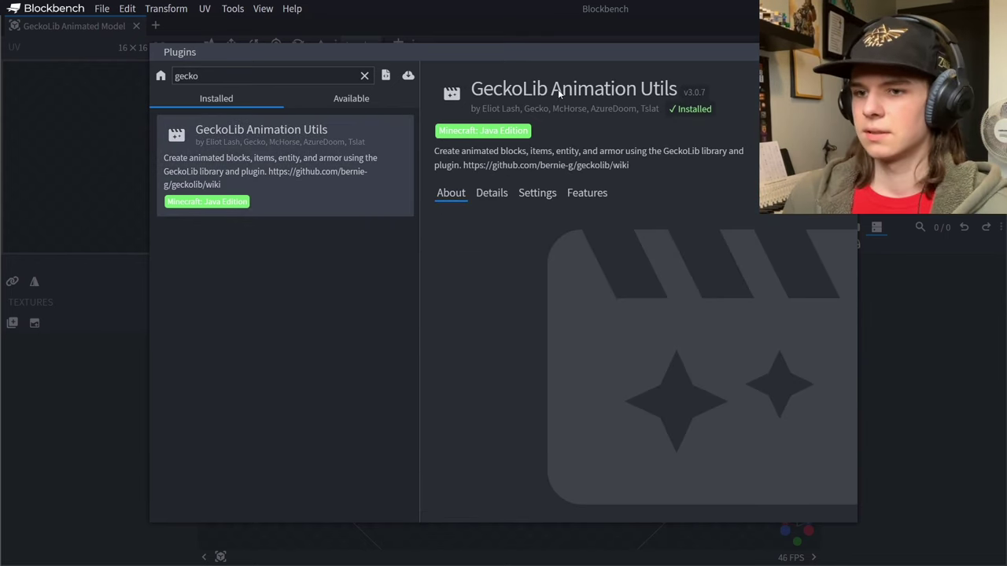
{"action": "key", "text": "Escape"}
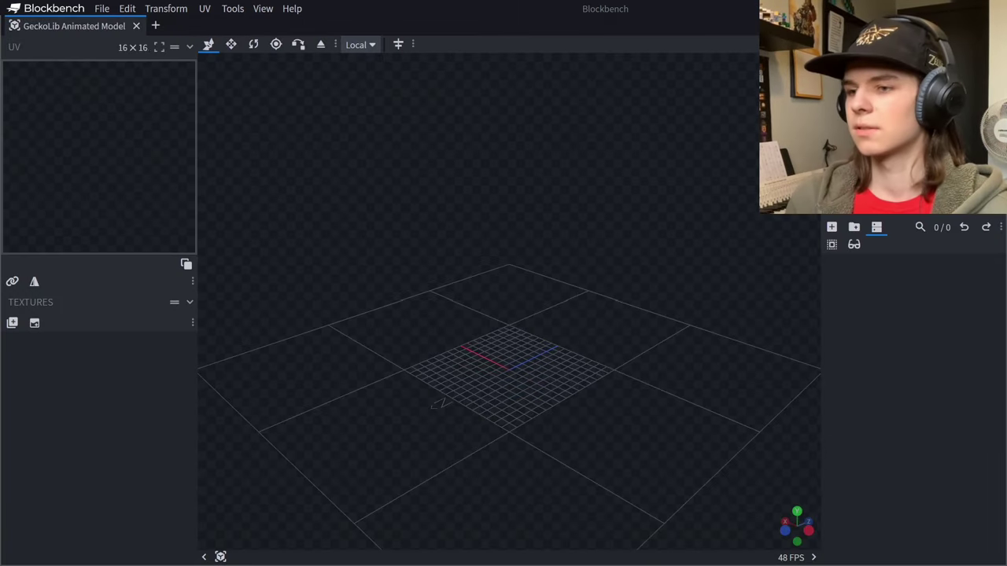
Switch to Animate mode and shrink the timeline to enlarge the 3D viewport
{"action": "left_click", "coordinate": [980, 9]}
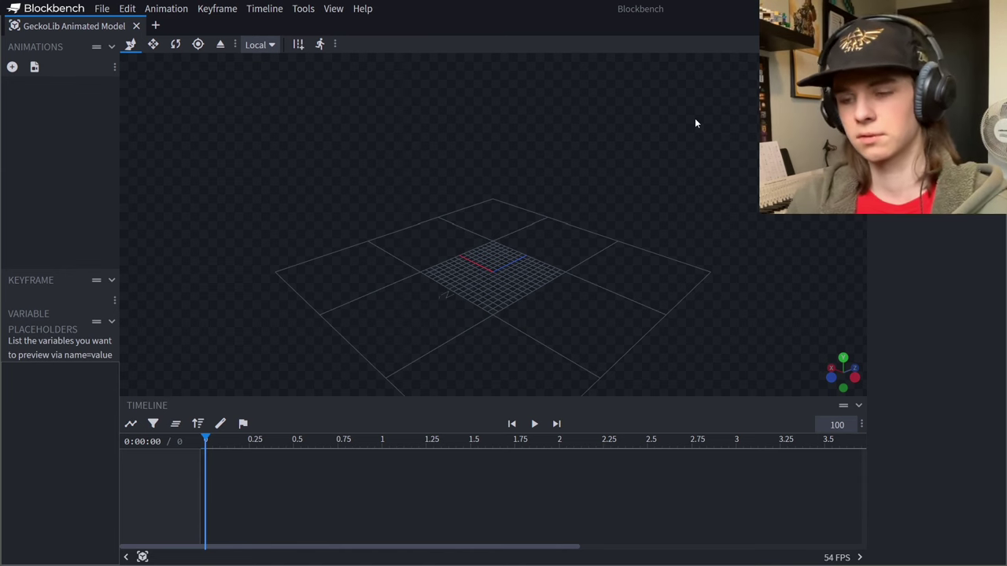
{"action": "left_click_drag", "start_coordinate": [393, 180], "coordinate": [761, 176]}
{"action": "scroll", "coordinate": [642, 160], "scroll_direction": "up", "scroll_amount": 3}
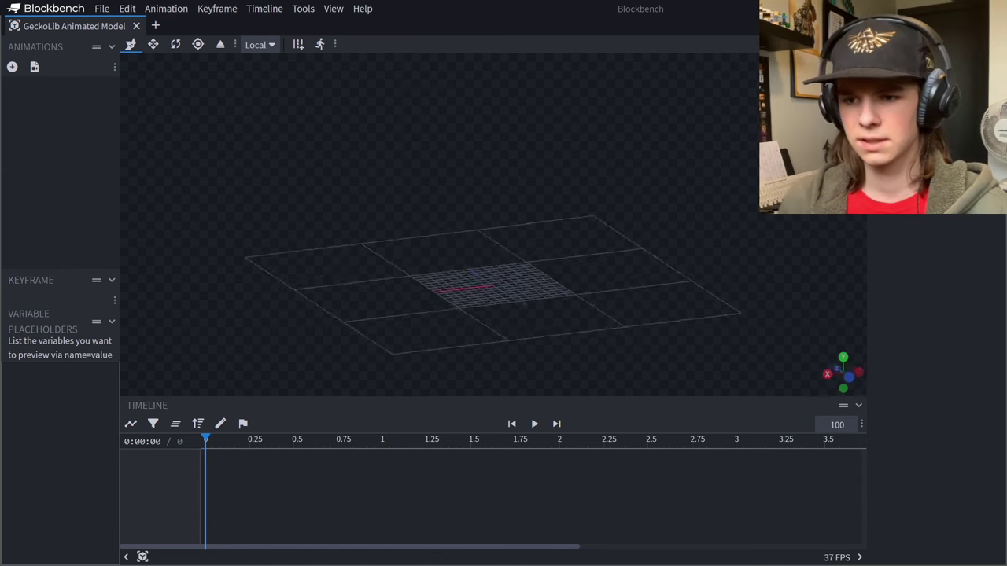
{"action": "scroll", "coordinate": [761, 177], "scroll_direction": "up", "scroll_amount": 5}
{"action": "left_click_drag", "start_coordinate": [755, 138], "coordinate": [725, 126]}
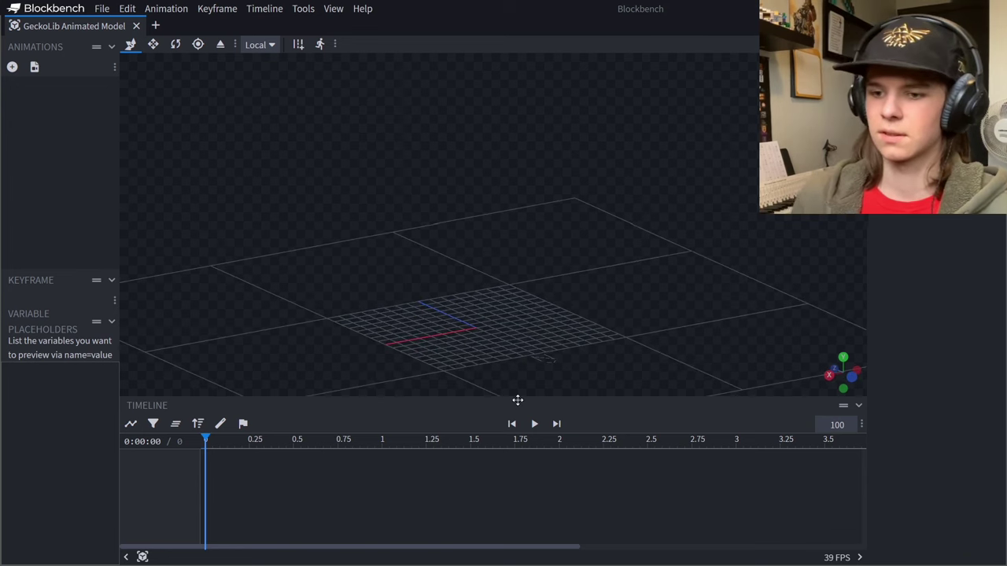
{"action": "left_click_drag", "start_coordinate": [517, 399], "coordinate": [514, 465]}
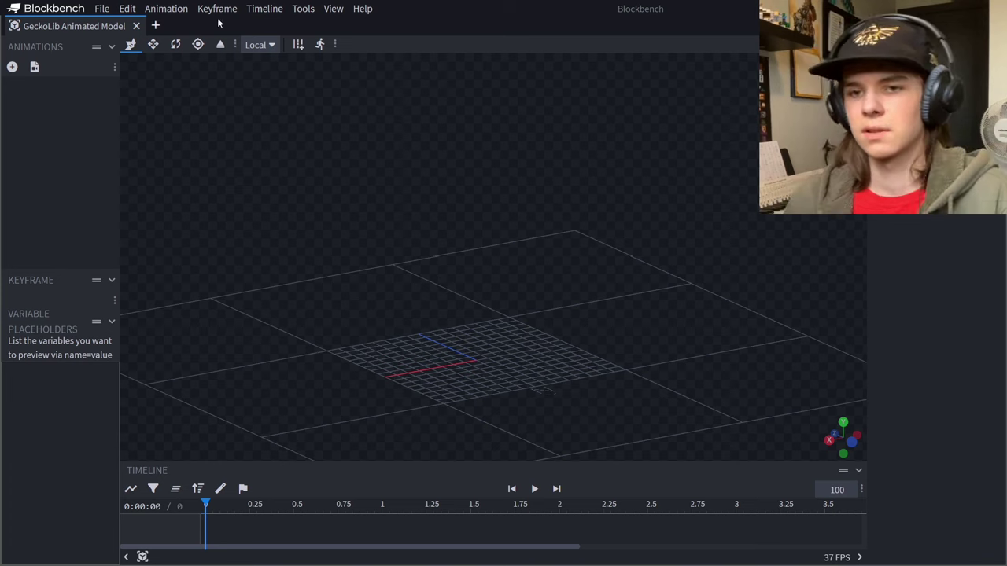
Return to Edit mode and close the GeckoLib Animated Model project
{"action": "left_click", "coordinate": [886, 26]}
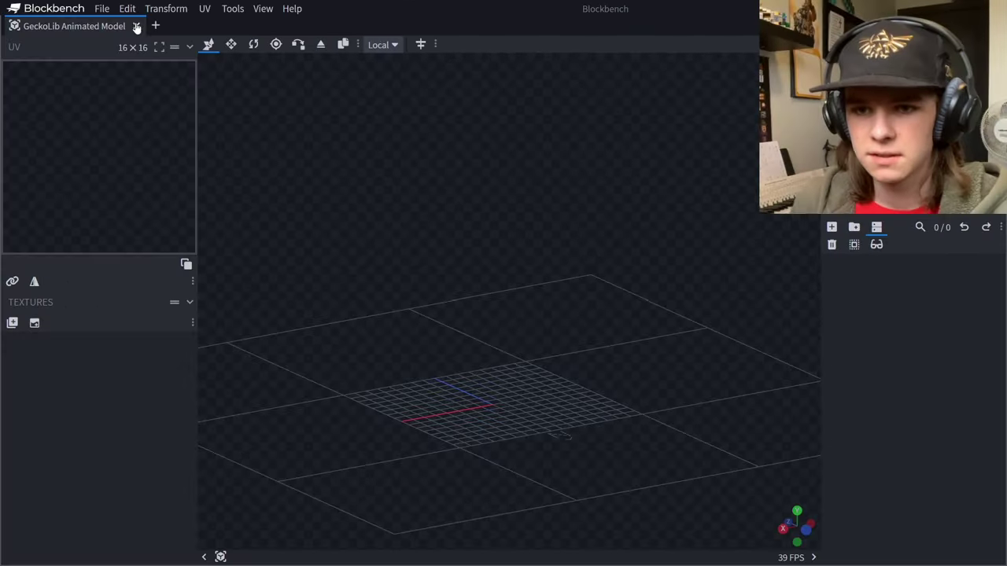
{"action": "left_click", "coordinate": [137, 27]}
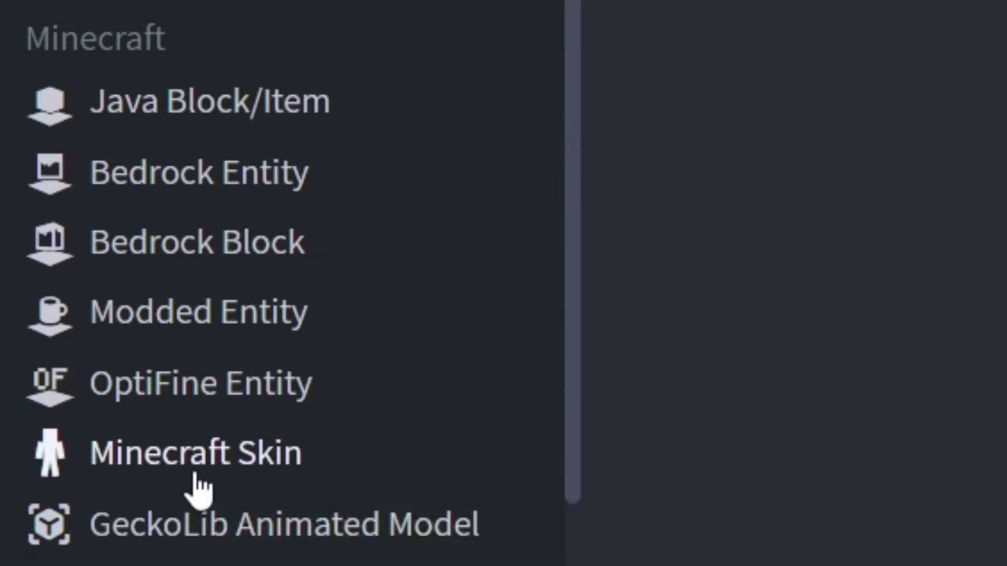
Create a Minecraft Skin project with the Player - Wide model, Default resolution and Pose off
{"action": "left_click", "coordinate": [269, 437]}
{"action": "left_click", "coordinate": [583, 516]}
{"action": "left_click", "coordinate": [503, 98]}
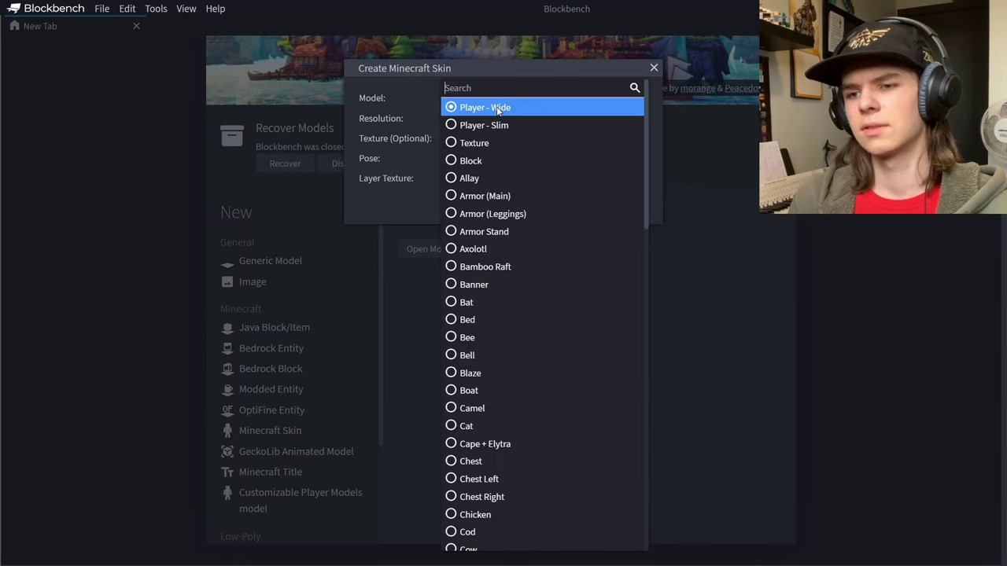
{"action": "left_click", "coordinate": [476, 107]}
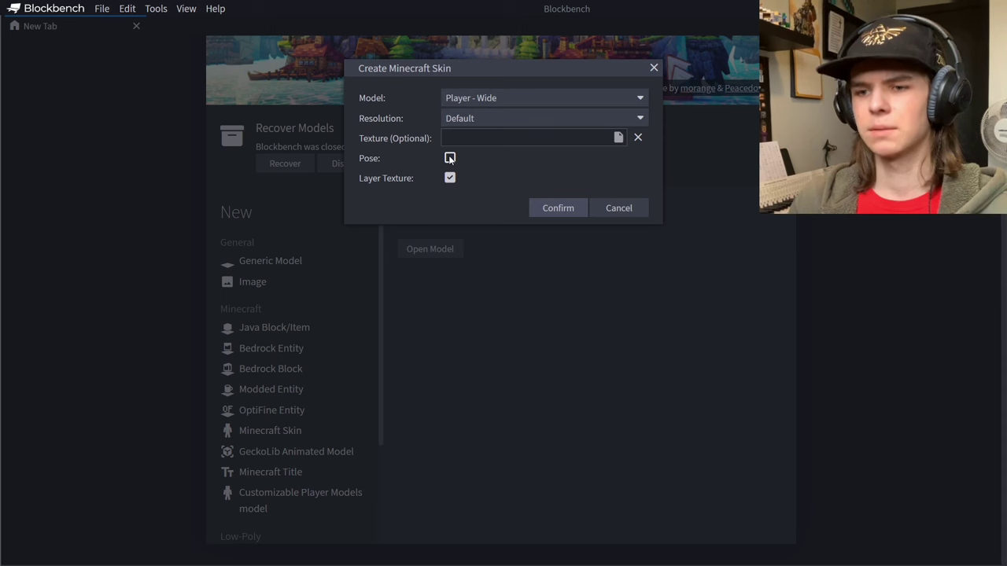
{"action": "left_click", "coordinate": [472, 118]}
{"action": "left_click", "coordinate": [451, 132]}
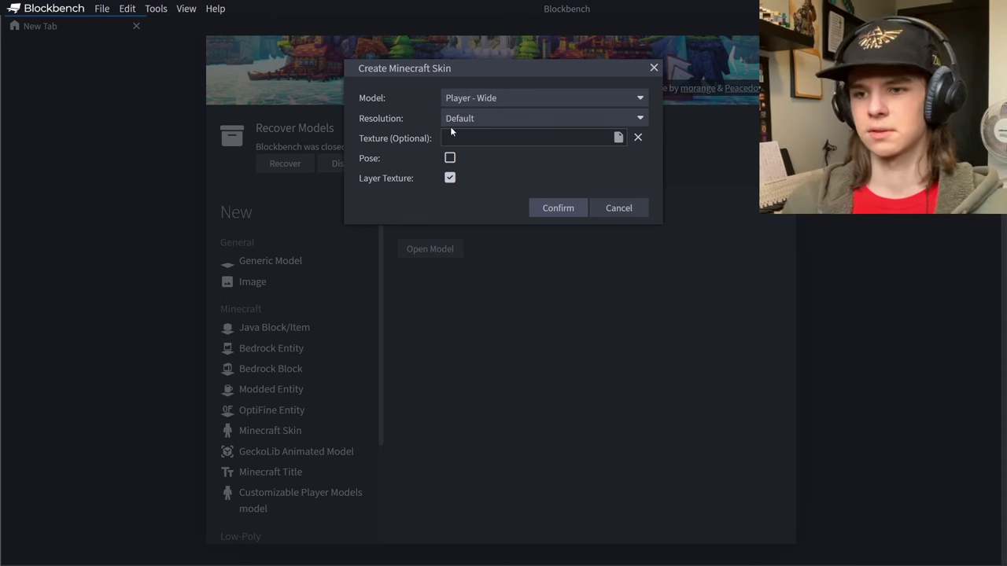
{"action": "left_click", "coordinate": [557, 209]}
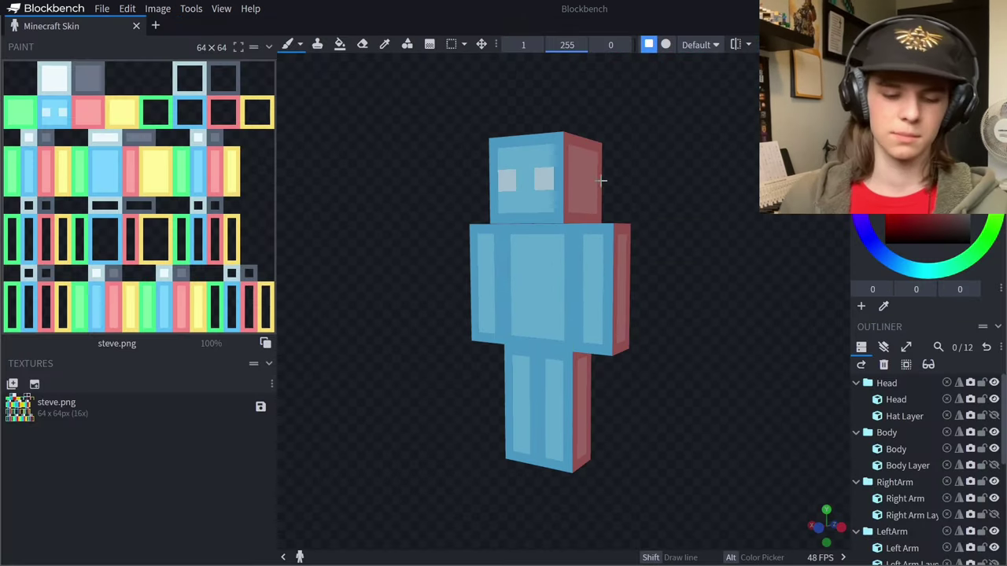
Delete the default steve.png texture and set the viewport to an orthographic view
{"action": "right_click", "coordinate": [56, 406]}
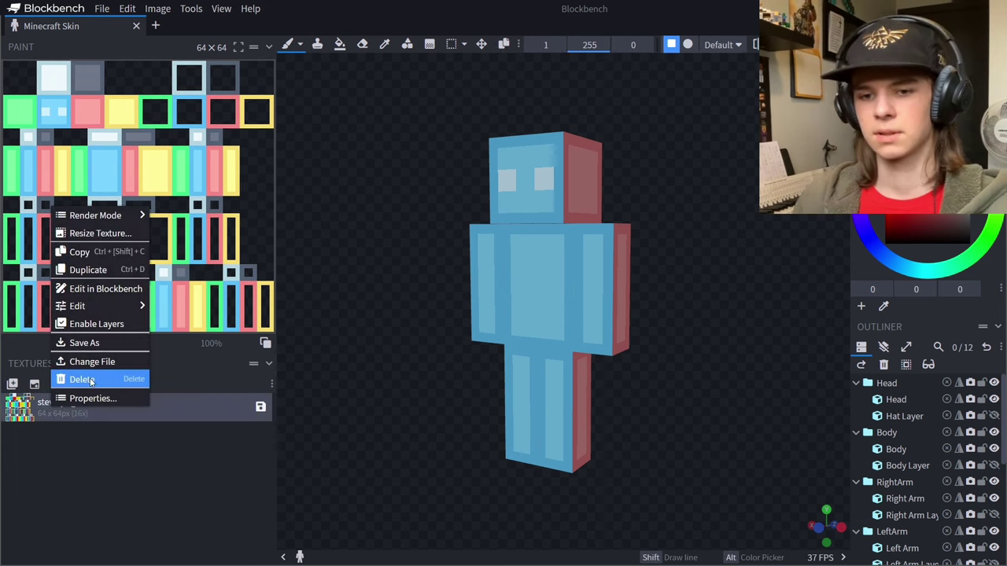
{"action": "left_click", "coordinate": [72, 380]}
{"action": "left_click_drag", "start_coordinate": [663, 239], "coordinate": [685, 122]}
{"action": "right_click", "coordinate": [684, 123]}
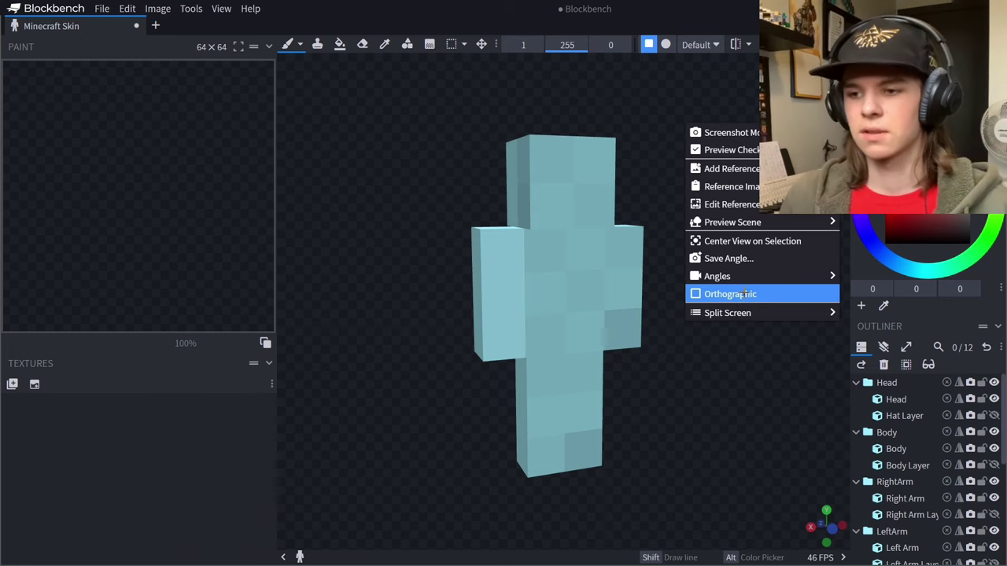
{"action": "left_click", "coordinate": [743, 294]}
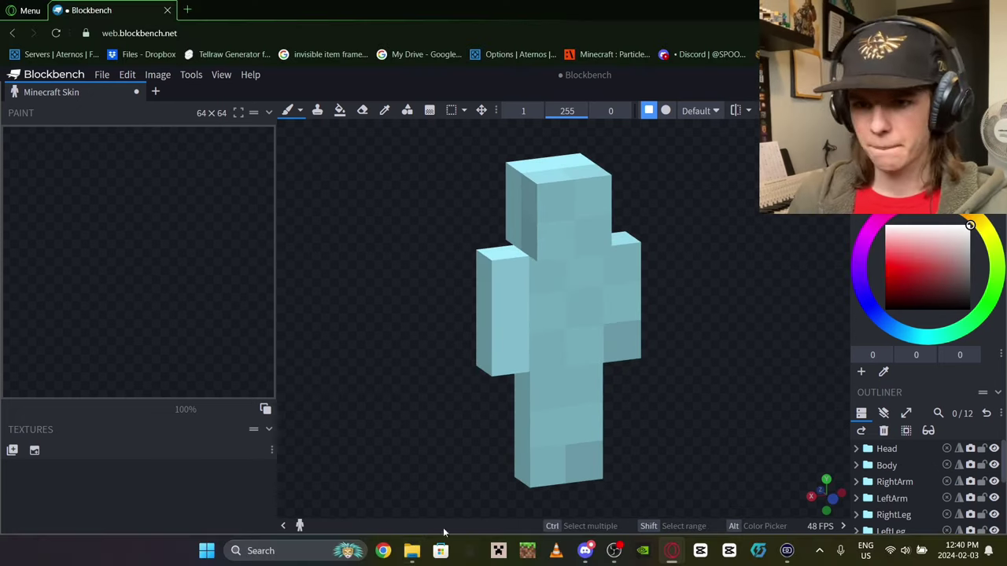
Switch to File Explorer, search Downloads for "linky" and browse the files for a skin texture
{"action": "mouse_move", "coordinate": [411, 551]}
{"action": "left_click", "coordinate": [268, 484]}
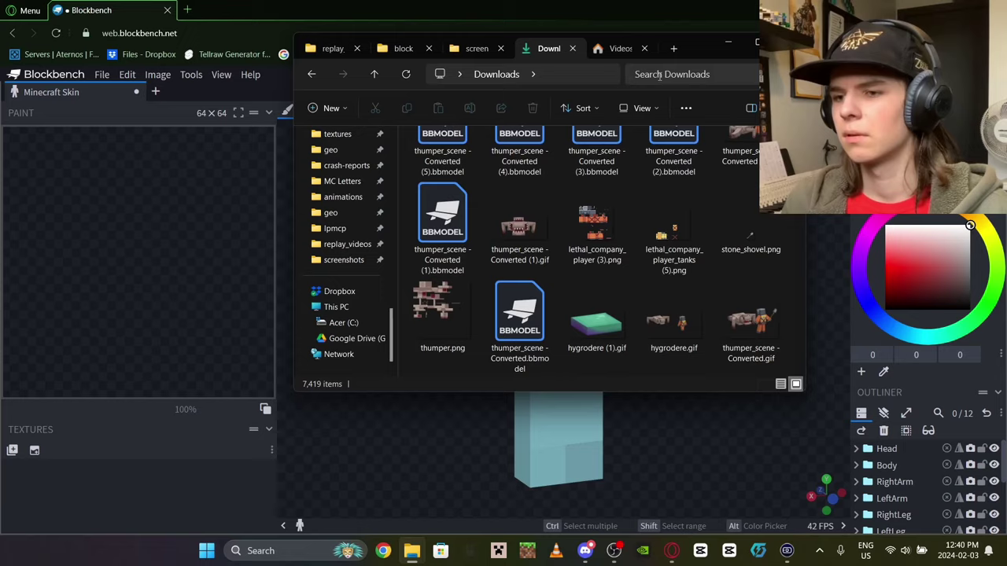
{"action": "key", "text": "ctrl+f"}
{"action": "type", "text": "linky"}
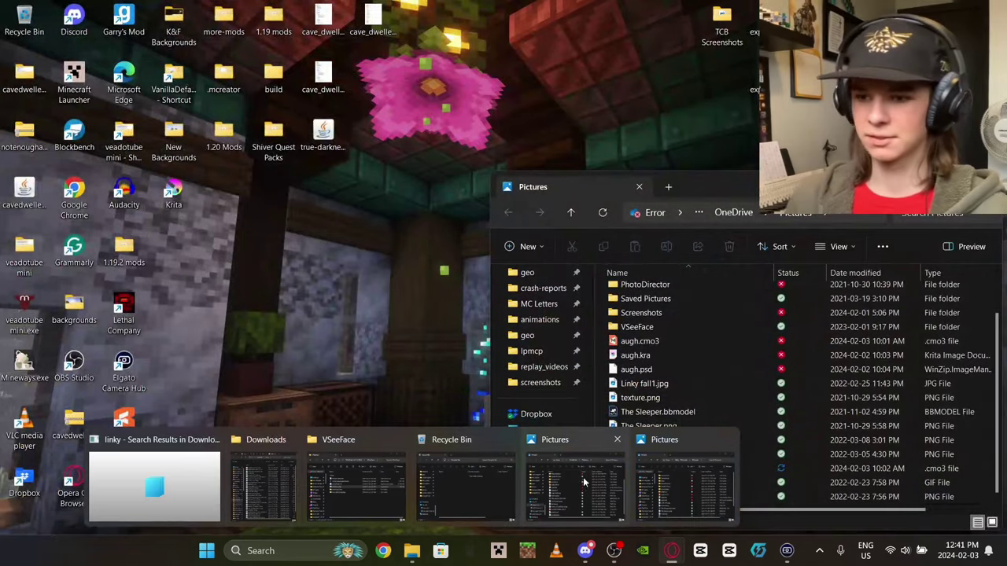
{"action": "left_click", "coordinate": [574, 486]}
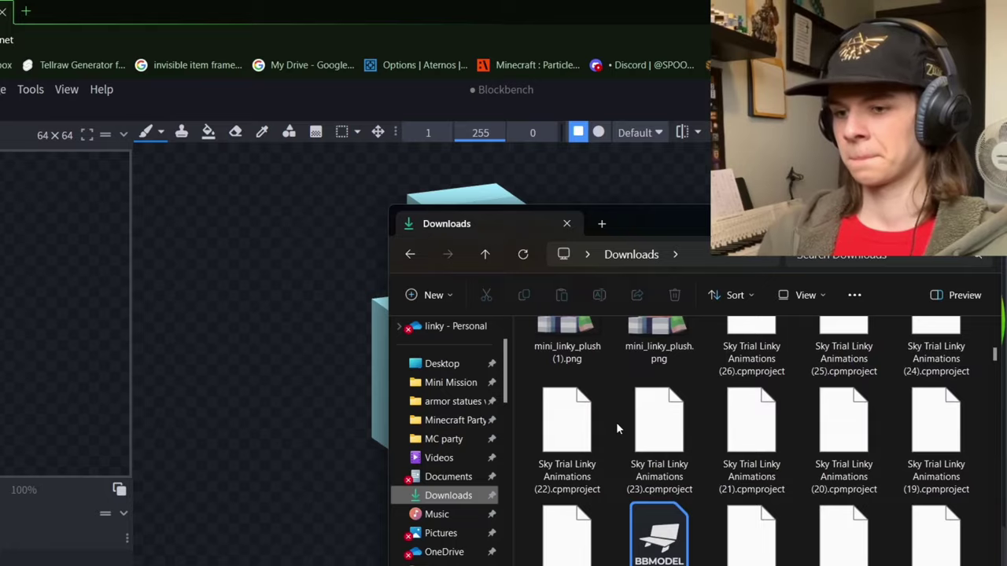
{"action": "scroll", "coordinate": [616, 422], "scroll_direction": "down", "scroll_amount": 3}
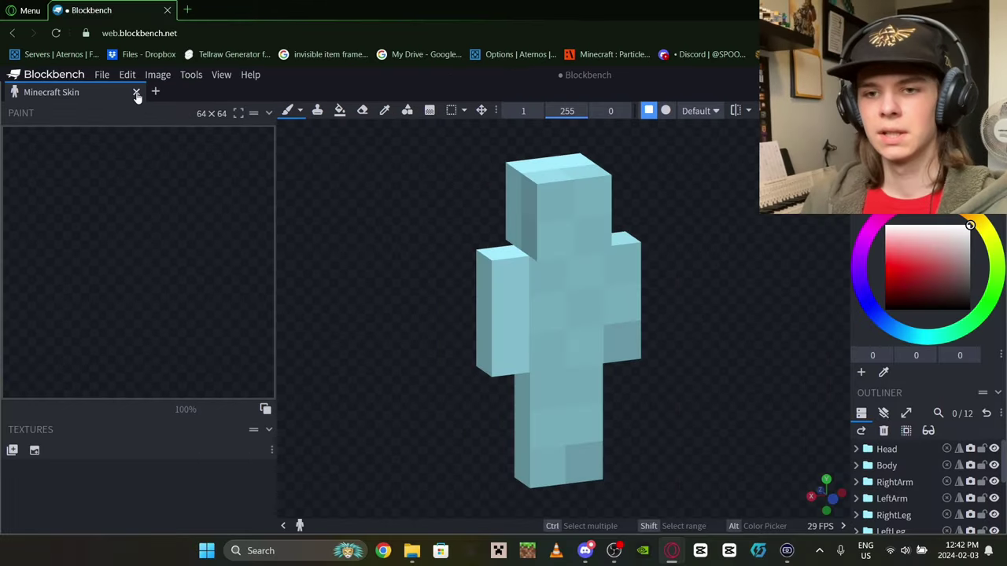
Close the wide-player skin project and create a Minecraft Skin project with the Player - Slim model
{"action": "left_click", "coordinate": [136, 92]}
{"action": "left_click", "coordinate": [566, 101]}
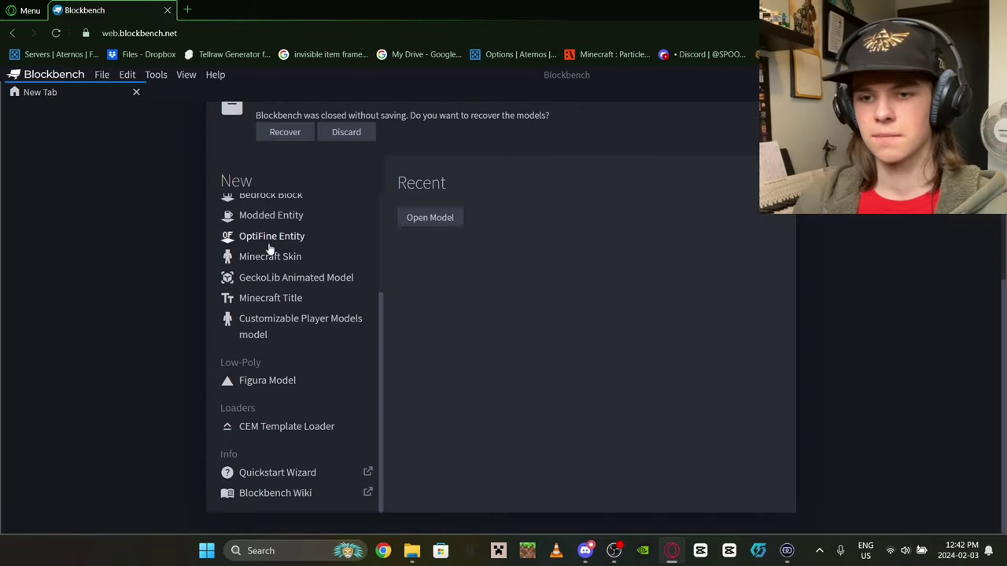
{"action": "left_click", "coordinate": [269, 256]}
{"action": "left_click", "coordinate": [543, 486]}
{"action": "left_click", "coordinate": [507, 164]}
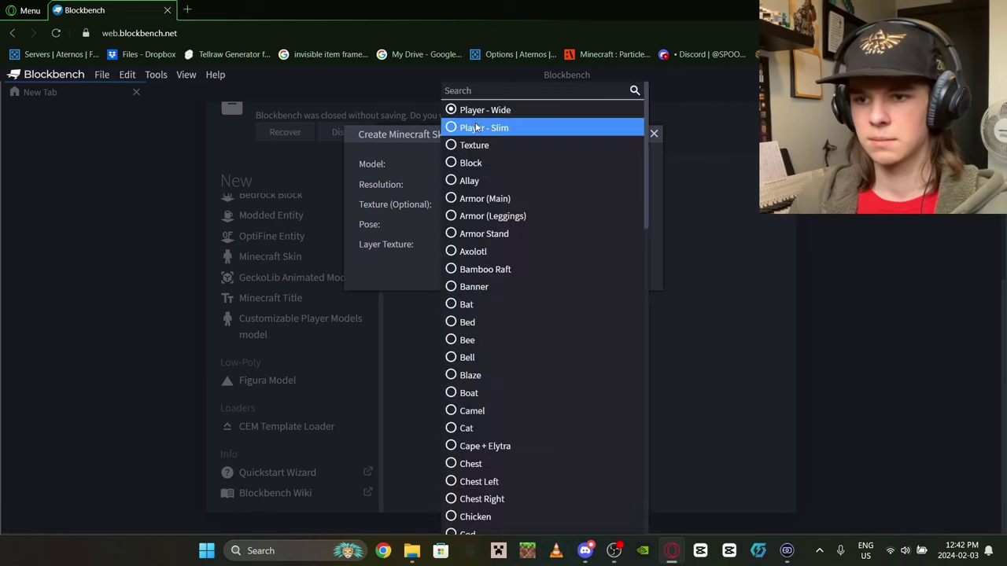
{"action": "left_click", "coordinate": [484, 127]}
{"action": "left_click", "coordinate": [556, 294]}
Delete the default texture from the slim player skin
{"action": "right_click", "coordinate": [48, 483]}
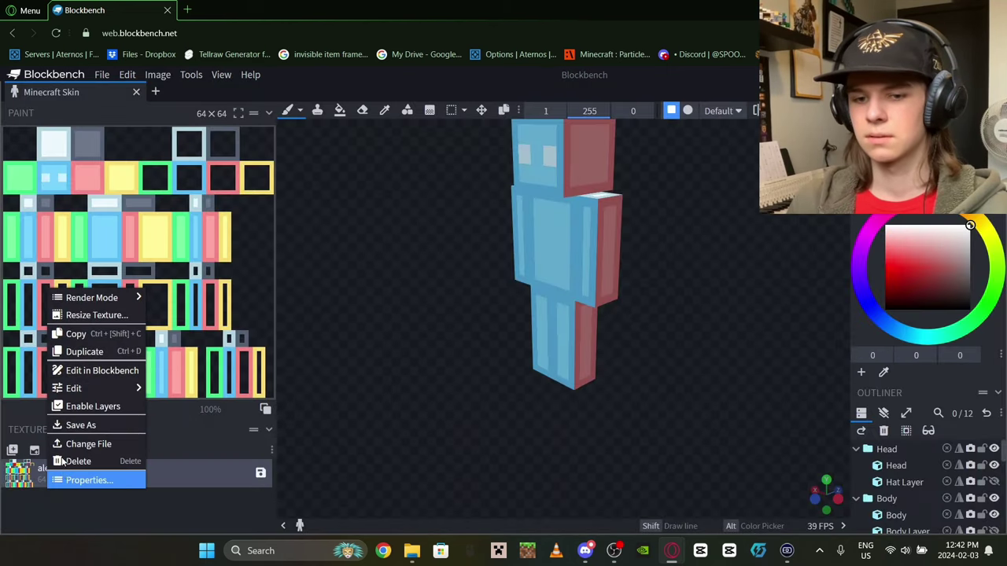
{"action": "left_click", "coordinate": [72, 461]}
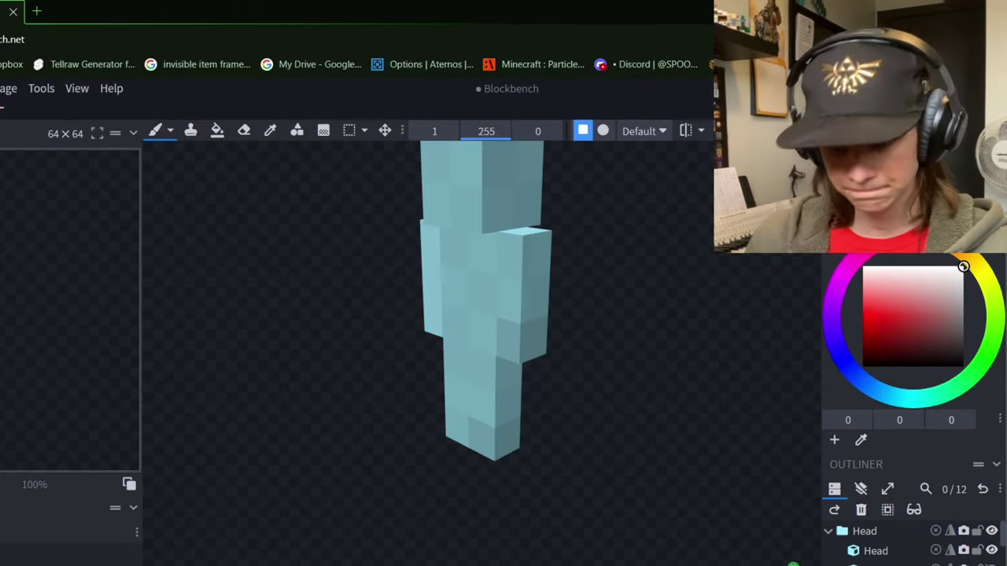
Switch to File Explorer and find the MM Linky.png skin texture in the Downloads folder
{"action": "mouse_move", "coordinate": [412, 550]}
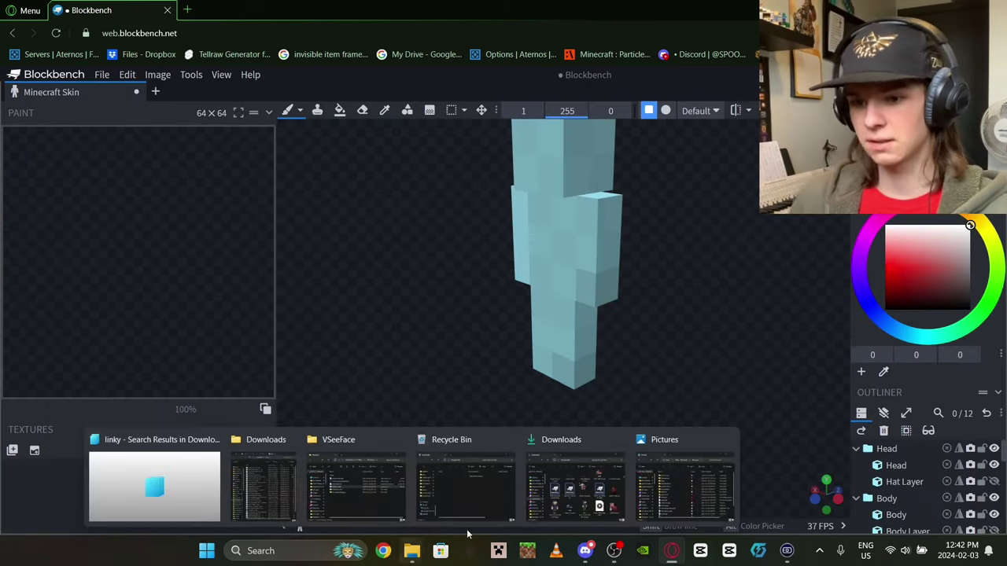
{"action": "left_click", "coordinate": [579, 483]}
{"action": "scroll", "coordinate": [752, 360], "scroll_direction": "down", "scroll_amount": 10}
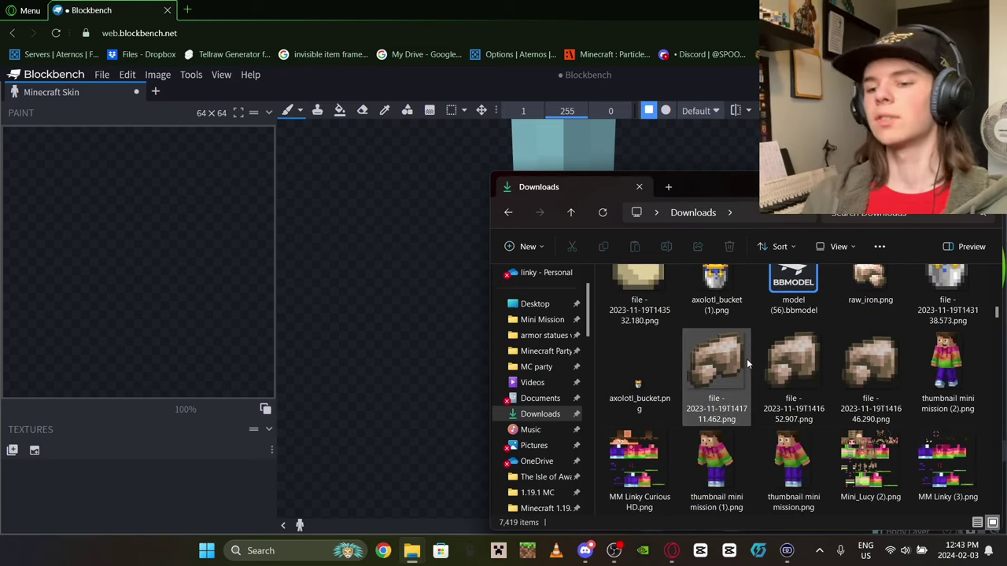
{"action": "scroll", "coordinate": [746, 359], "scroll_direction": "down", "scroll_amount": 1}
{"action": "scroll", "coordinate": [916, 366], "scroll_direction": "down", "scroll_amount": 5}
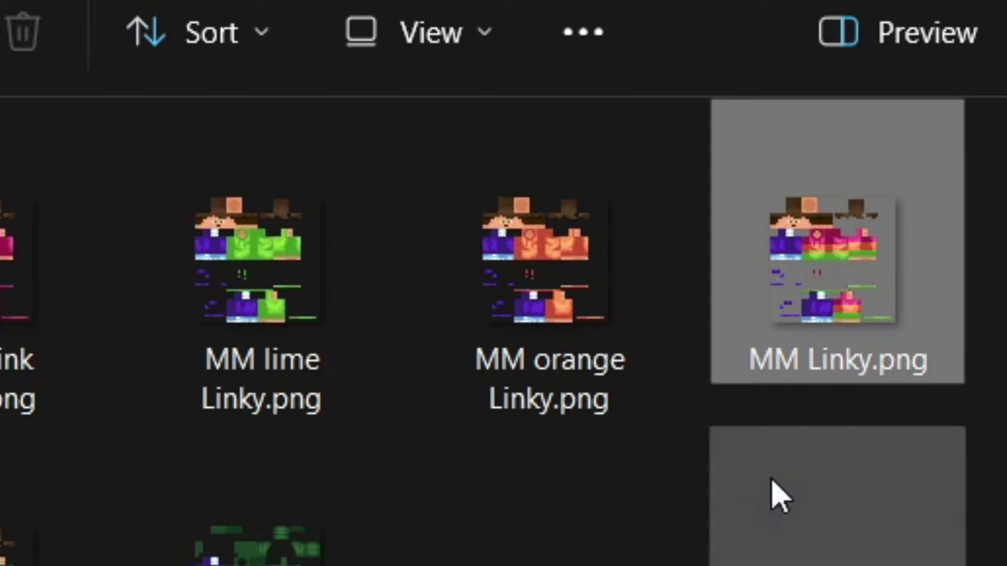
Import MM Linky.png as the texture of the slim player skin in Blockbench and show the editor in full screen
{"action": "left_click_drag", "start_coordinate": [833, 261], "coordinate": [126, 435]}
{"action": "left_click", "coordinate": [477, 218]}
{"action": "right_click", "coordinate": [410, 253]}
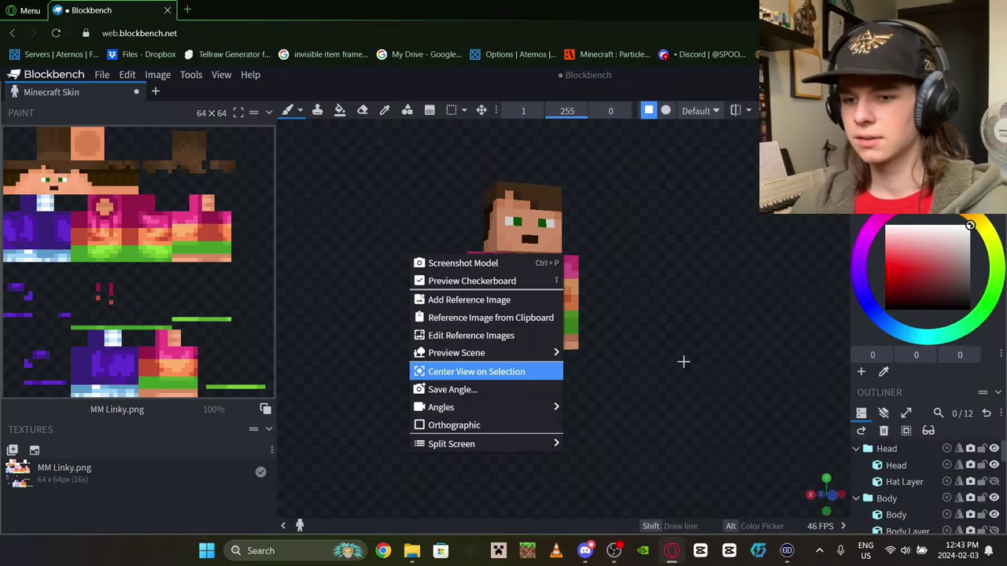
{"action": "left_click_drag", "start_coordinate": [684, 360], "coordinate": [602, 370]}
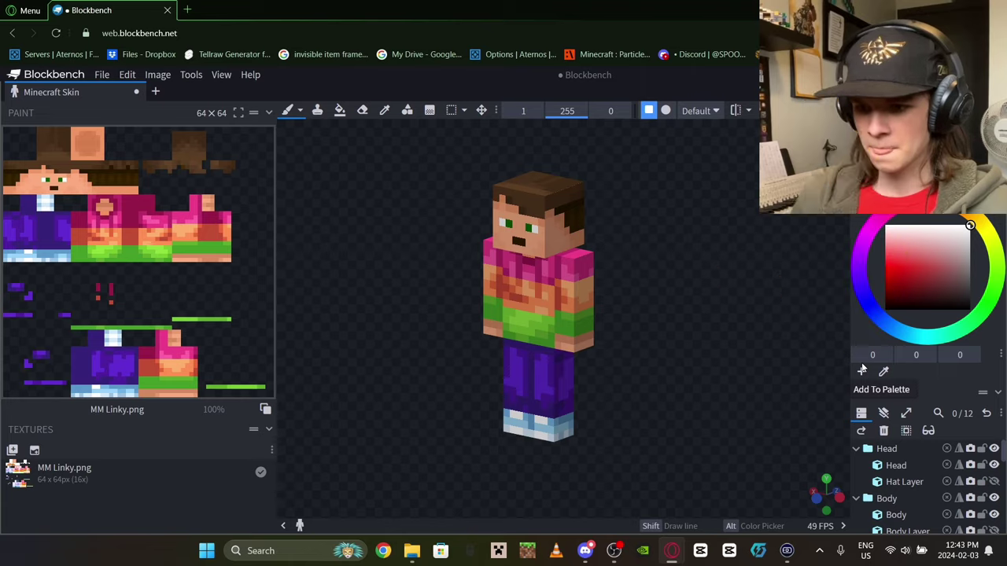
{"action": "key", "text": "F11"}
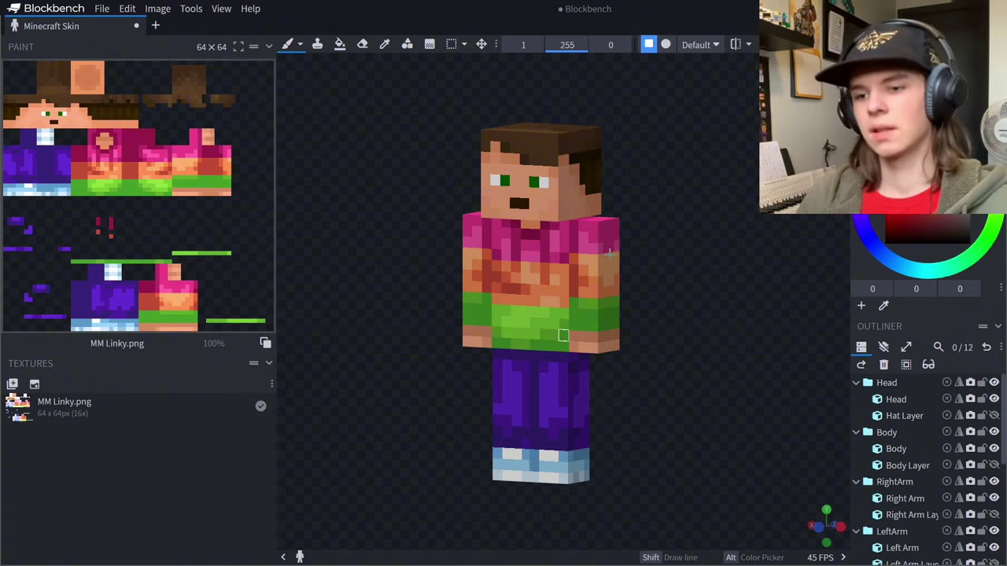
Make the outer layers of the head, body, arms and legs visible and narrow the paint panel
{"action": "left_click_drag", "start_coordinate": [486, 213], "coordinate": [496, 212]}
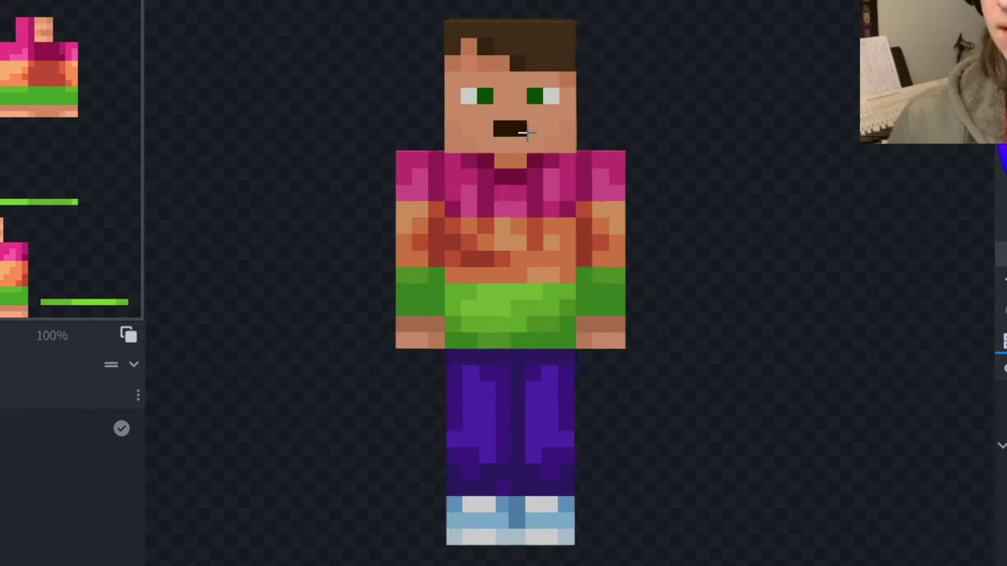
{"action": "left_click_drag", "start_coordinate": [615, 221], "coordinate": [654, 218]}
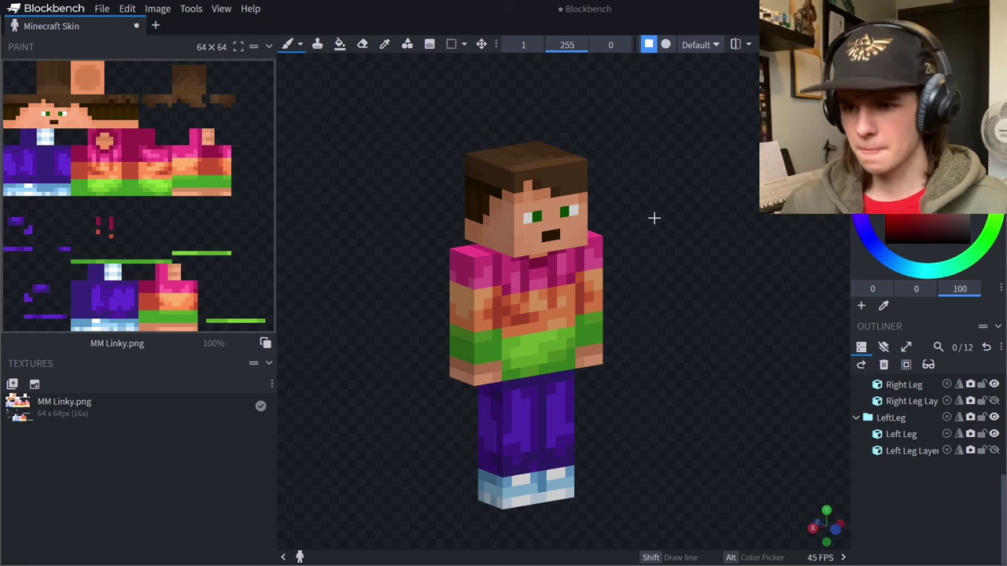
{"action": "scroll", "coordinate": [654, 218], "scroll_direction": "up", "scroll_amount": 2}
{"action": "right_click_drag", "start_coordinate": [654, 218], "coordinate": [676, 201]}
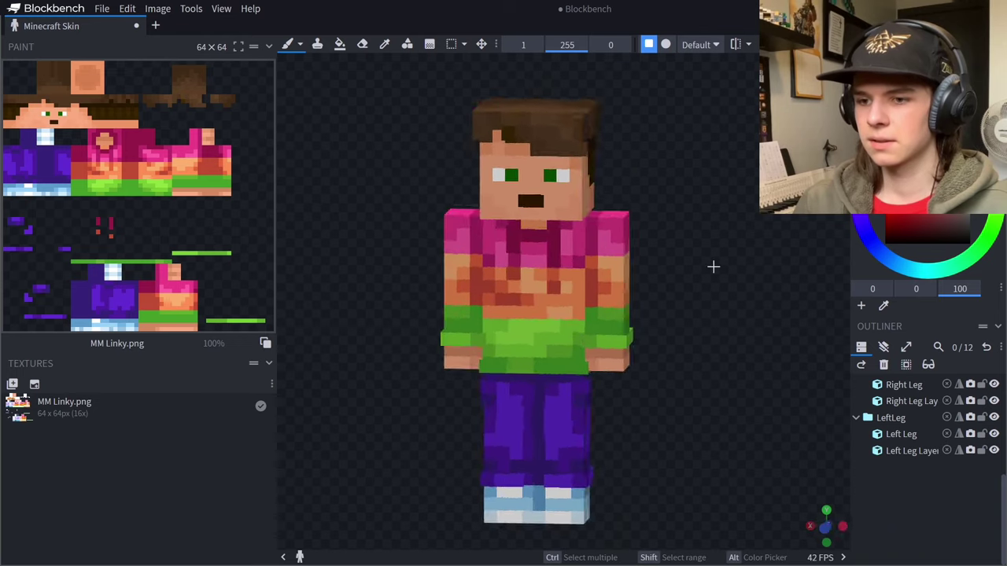
{"action": "left_click_drag", "start_coordinate": [714, 266], "coordinate": [742, 275]}
{"action": "left_click_drag", "start_coordinate": [246, 135], "coordinate": [279, 132]}
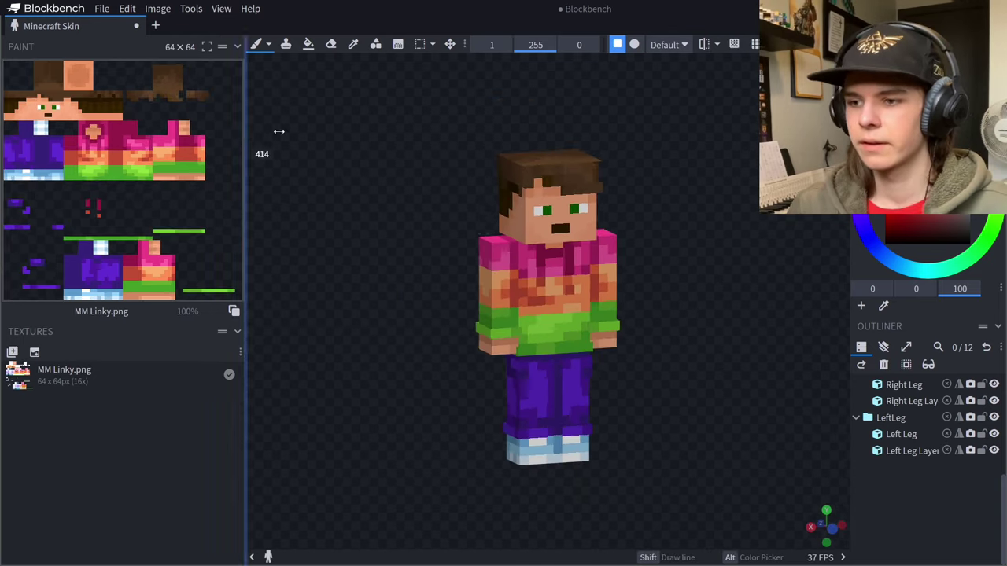
{"action": "scroll", "coordinate": [708, 132], "scroll_direction": "up", "scroll_amount": 3}
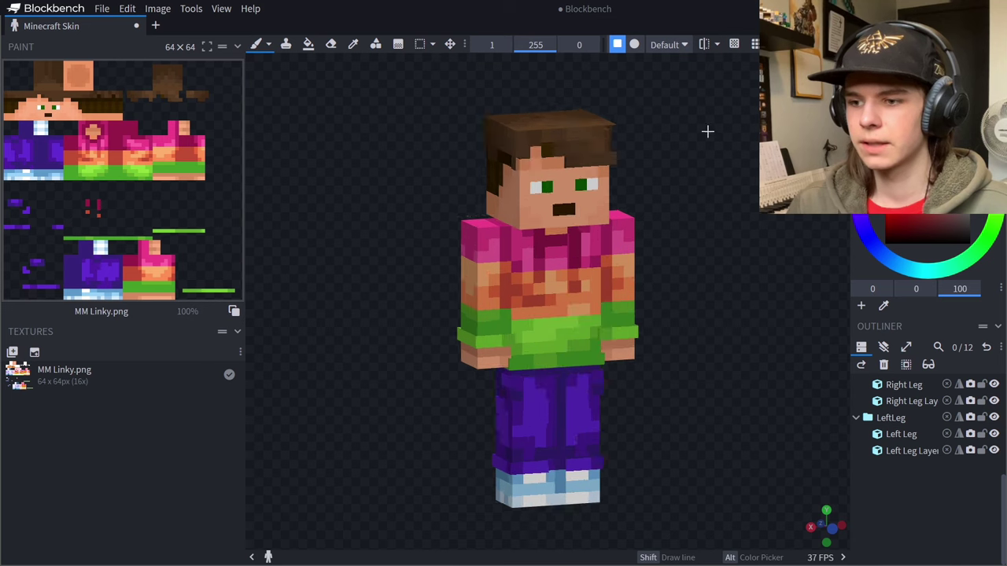
Convert the skin project to the GeckoLib Animated Model format without creating a copy
{"action": "left_click", "coordinate": [101, 8]}
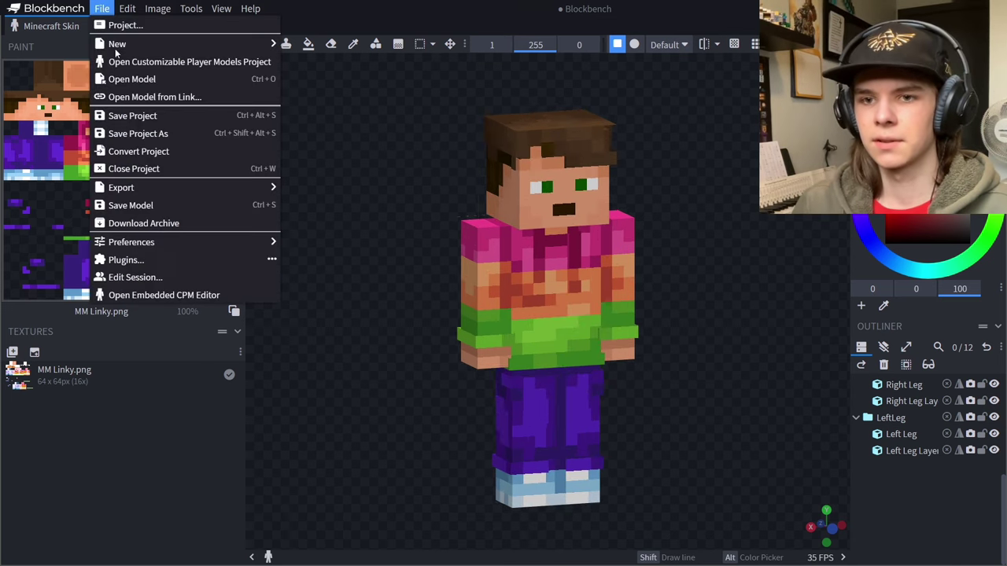
{"action": "left_click", "coordinate": [213, 158]}
{"action": "left_click", "coordinate": [483, 187]}
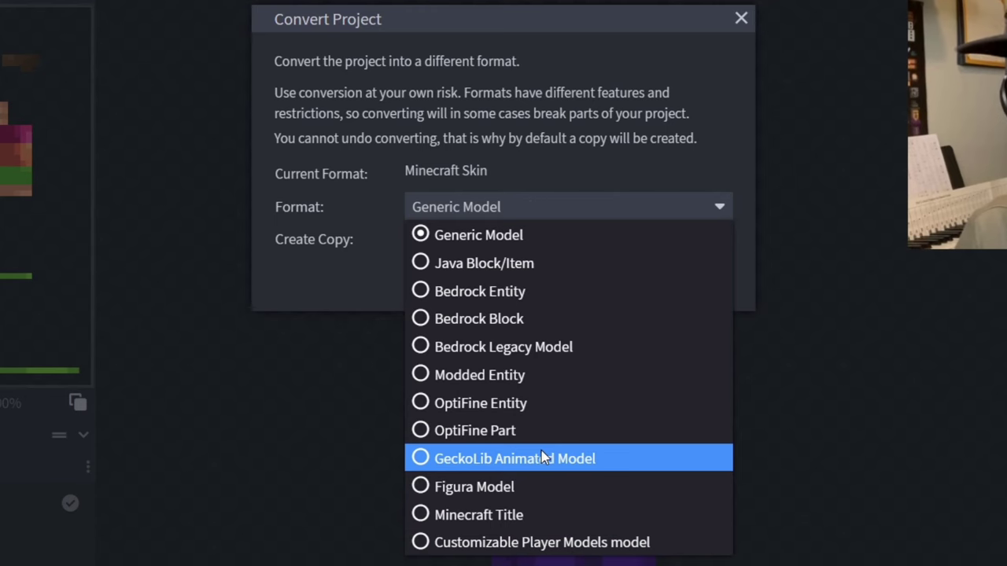
{"action": "left_click", "coordinate": [527, 345]}
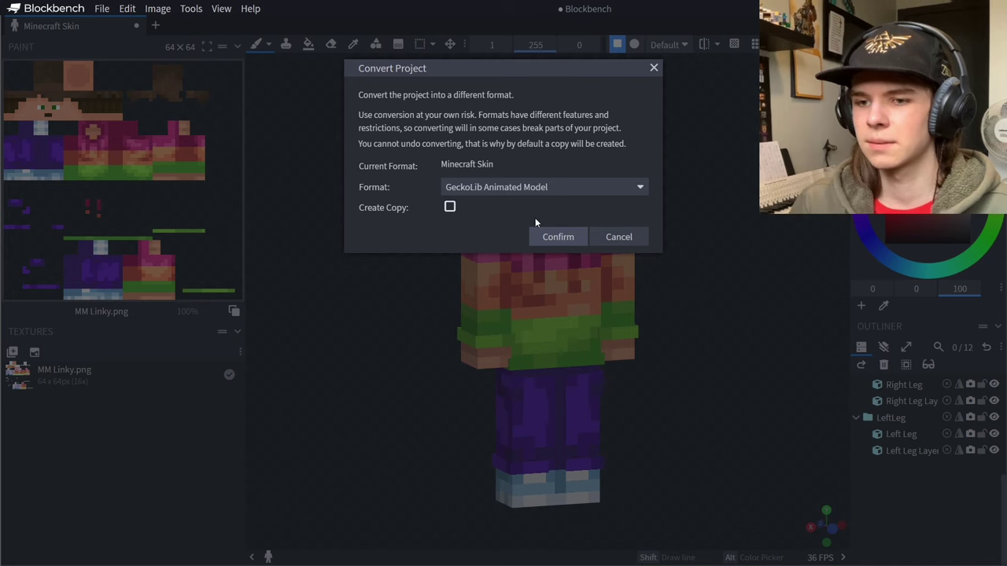
{"action": "left_click", "coordinate": [558, 237]}
{"action": "scroll", "coordinate": [669, 198], "scroll_direction": "up", "scroll_amount": 4}
{"action": "mouse_move", "coordinate": [578, 200]}
{"action": "left_mouse_down"}
{"action": "mouse_move", "coordinate": [618, 195]}
{"action": "mouse_move", "coordinate": [566, 212]}
{"action": "left_mouse_up"}
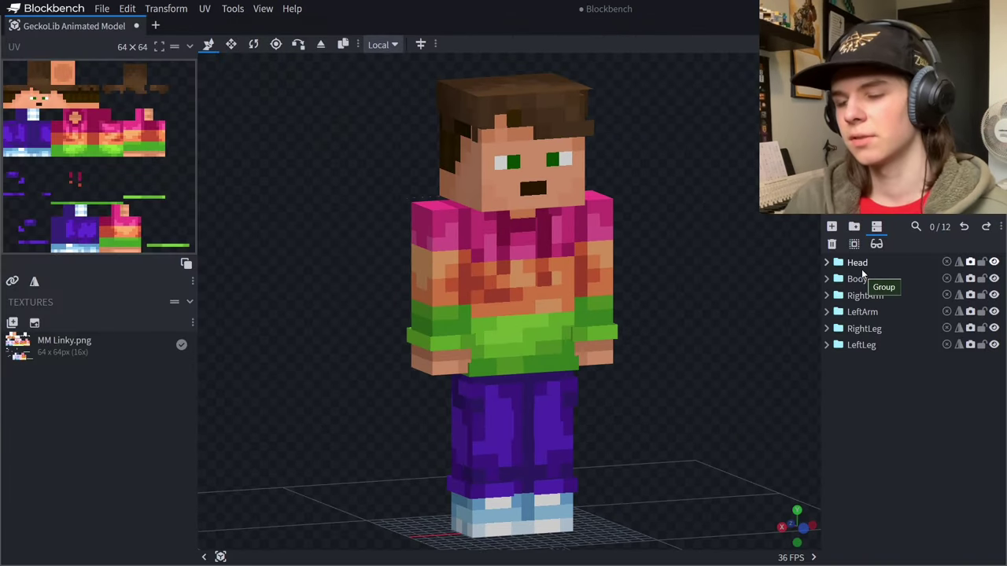
Add a new empty group at the end of the outliner and rename it Linky
{"action": "left_click", "coordinate": [857, 279]}
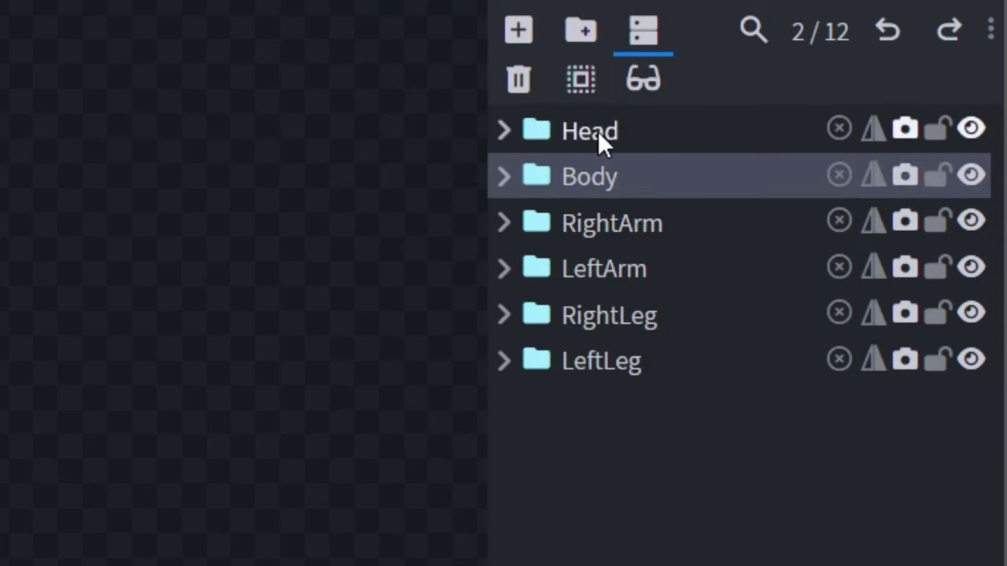
{"action": "left_click", "coordinate": [597, 133]}
{"action": "left_click", "coordinate": [854, 227]}
{"action": "double_click", "coordinate": [855, 362]}
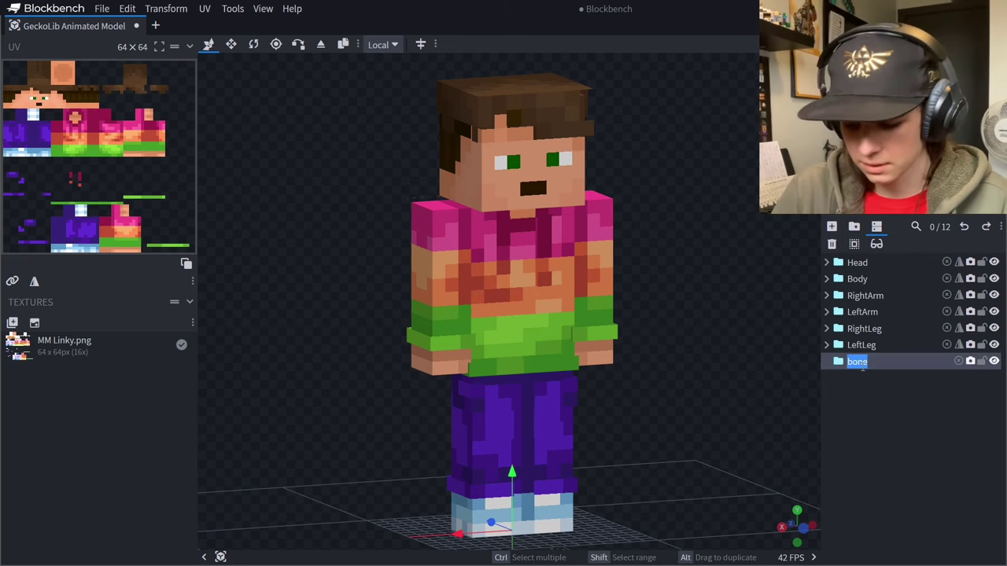
{"action": "type", "text": "Linky"}
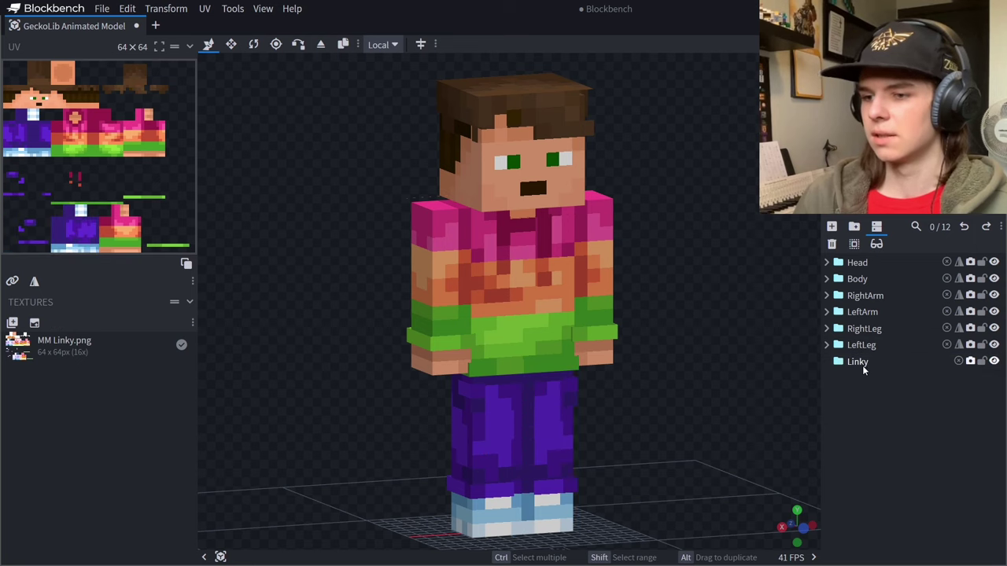
{"action": "key", "text": "Return"}
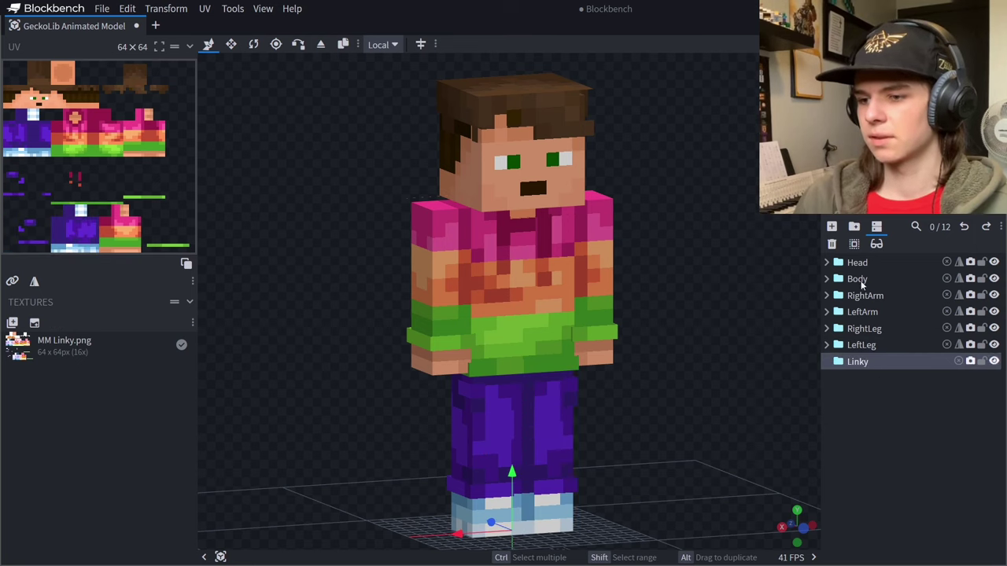
Nest the Head, RightArm and LeftArm groups inside the Body group
{"action": "left_click", "coordinate": [858, 261]}
{"action": "key", "text": "r"}
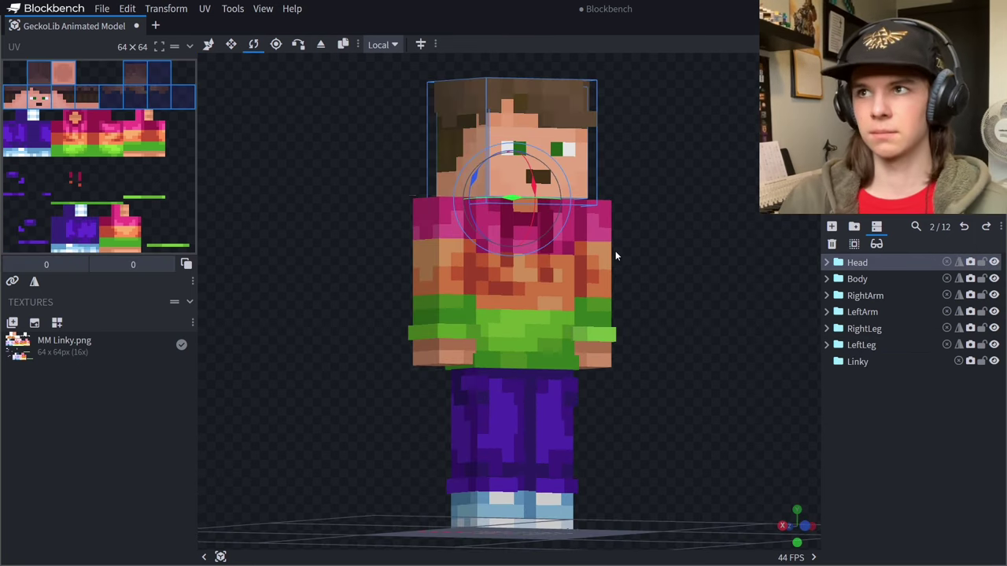
{"action": "left_click", "coordinate": [857, 279]}
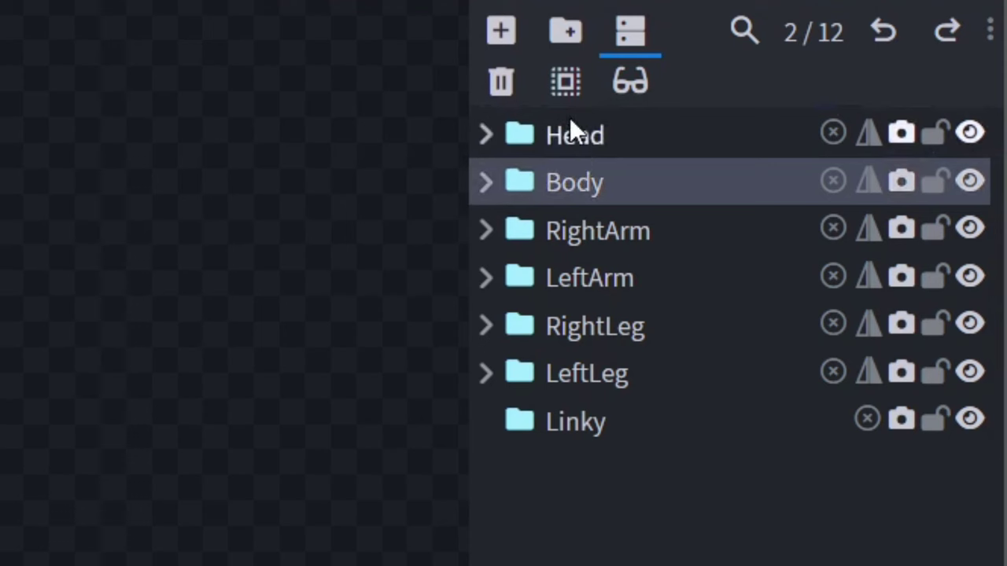
{"action": "left_click_drag", "start_coordinate": [586, 135], "coordinate": [618, 146]}
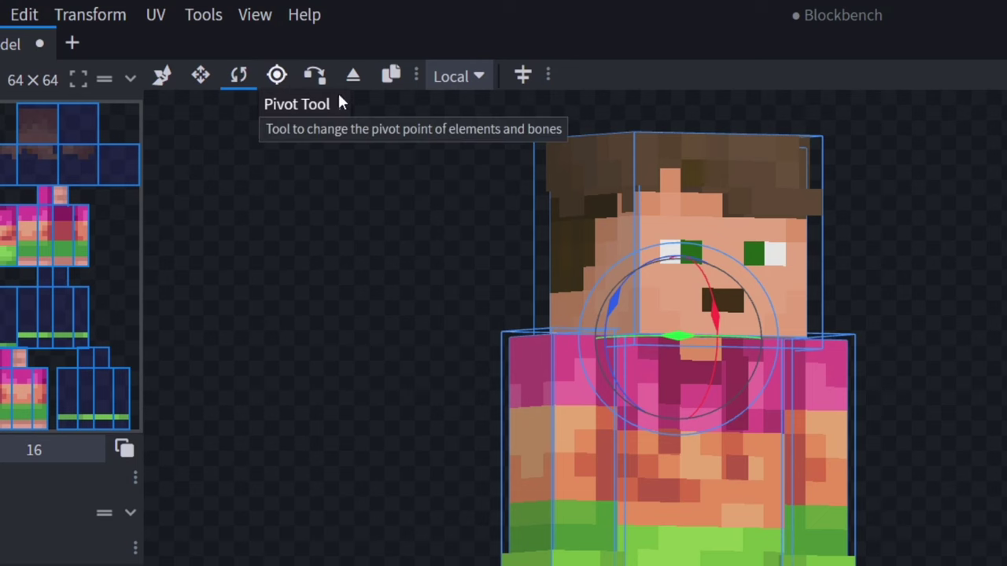
In the front view, move the Body group's pivot point down 12 units from the neck to the waist
{"action": "left_click", "coordinate": [277, 76]}
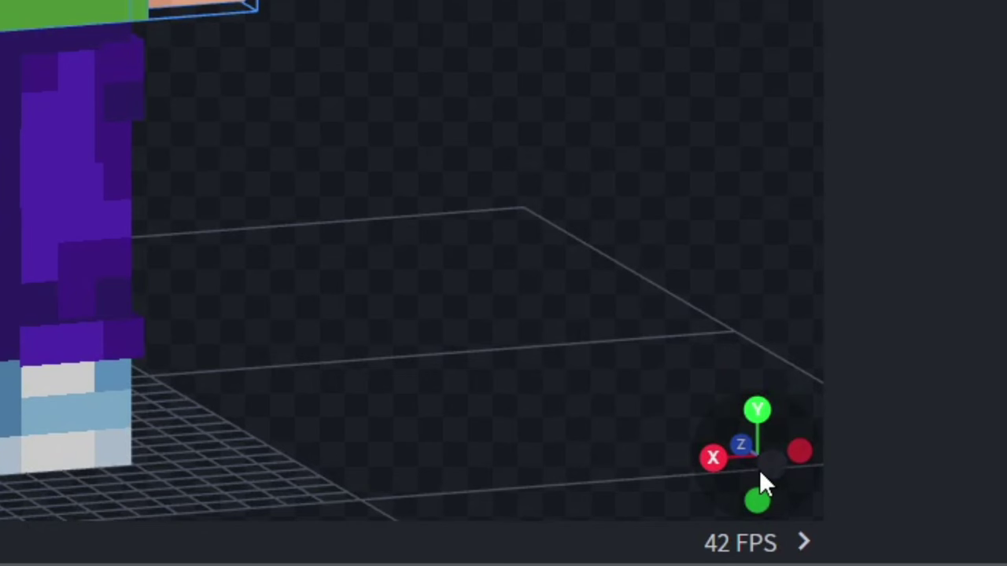
{"action": "left_click", "coordinate": [765, 469]}
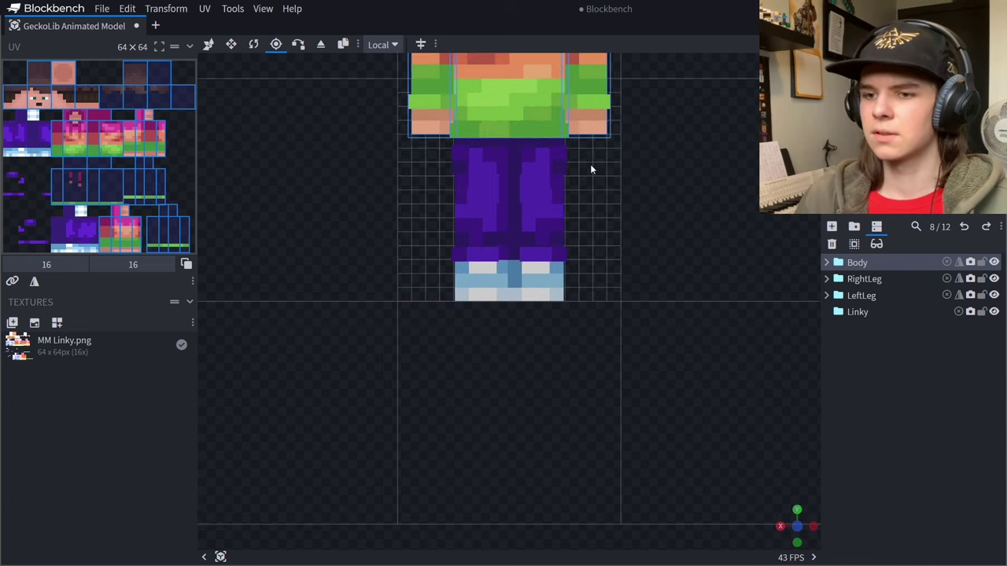
{"action": "right_click_drag", "start_coordinate": [591, 166], "coordinate": [620, 390]}
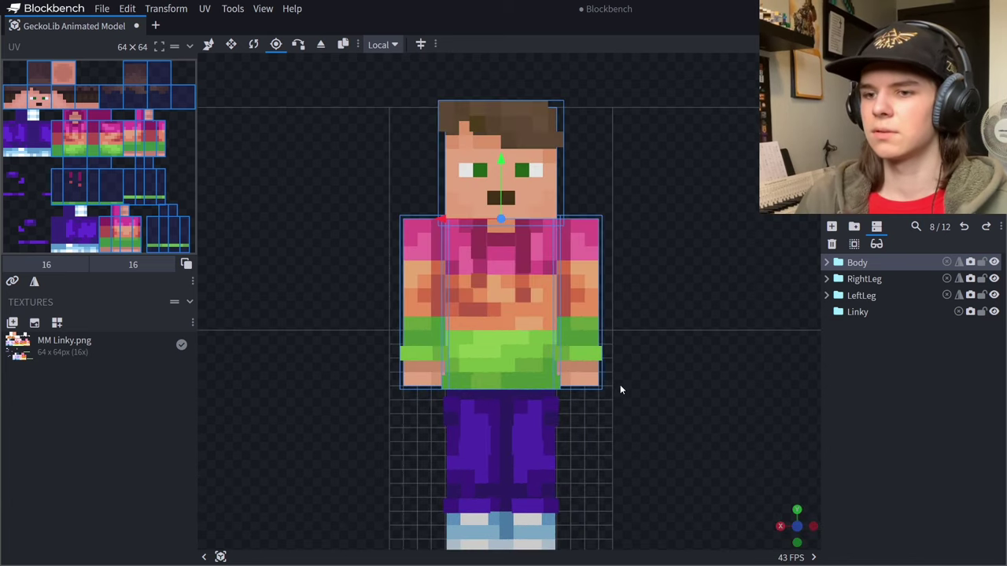
{"action": "scroll", "coordinate": [632, 315], "scroll_direction": "down", "scroll_amount": 1}
{"action": "right_click_drag", "start_coordinate": [633, 306], "coordinate": [643, 283]}
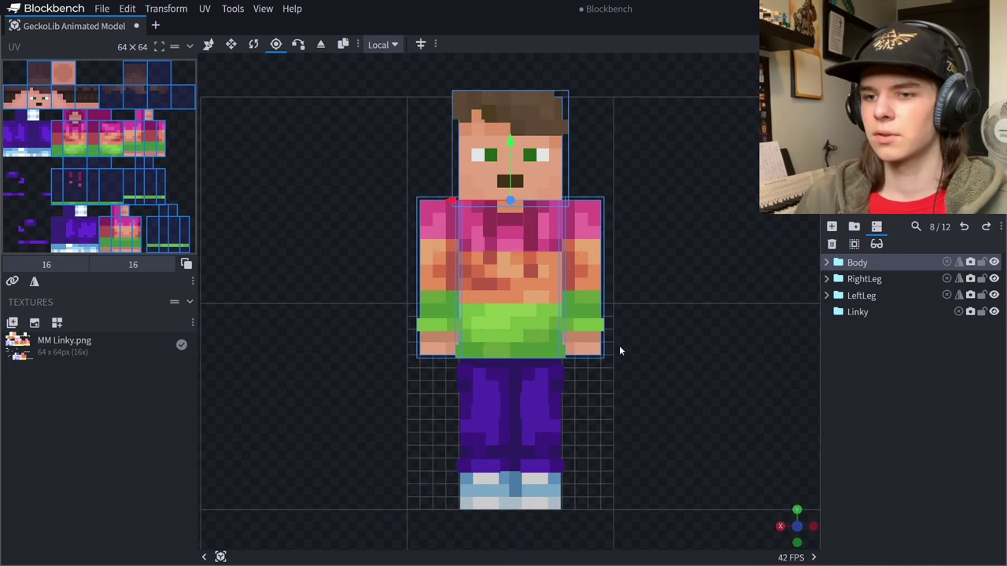
{"action": "left_click", "coordinate": [782, 527]}
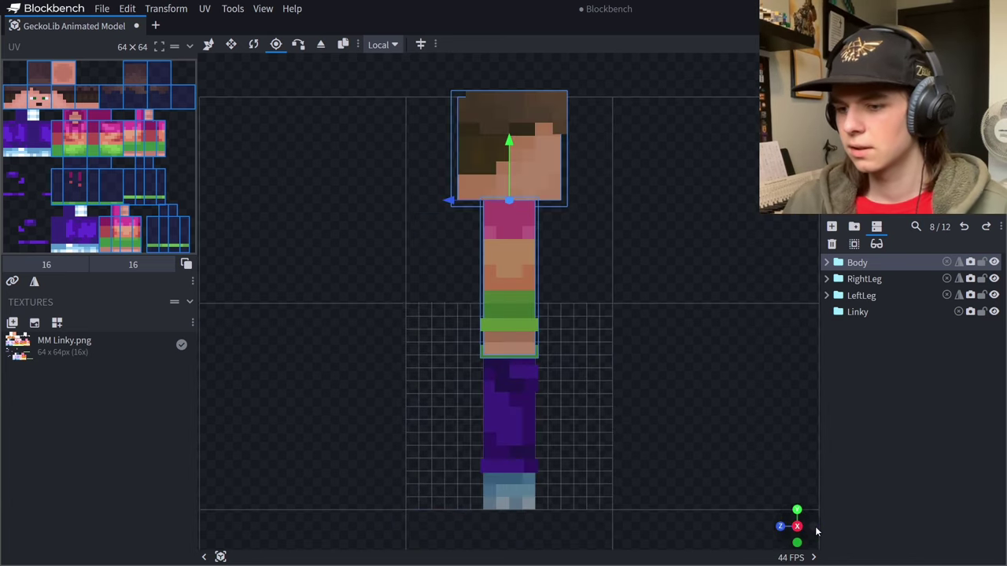
{"action": "left_click", "coordinate": [815, 528]}
{"action": "left_click_drag", "start_coordinate": [510, 141], "coordinate": [508, 302]}
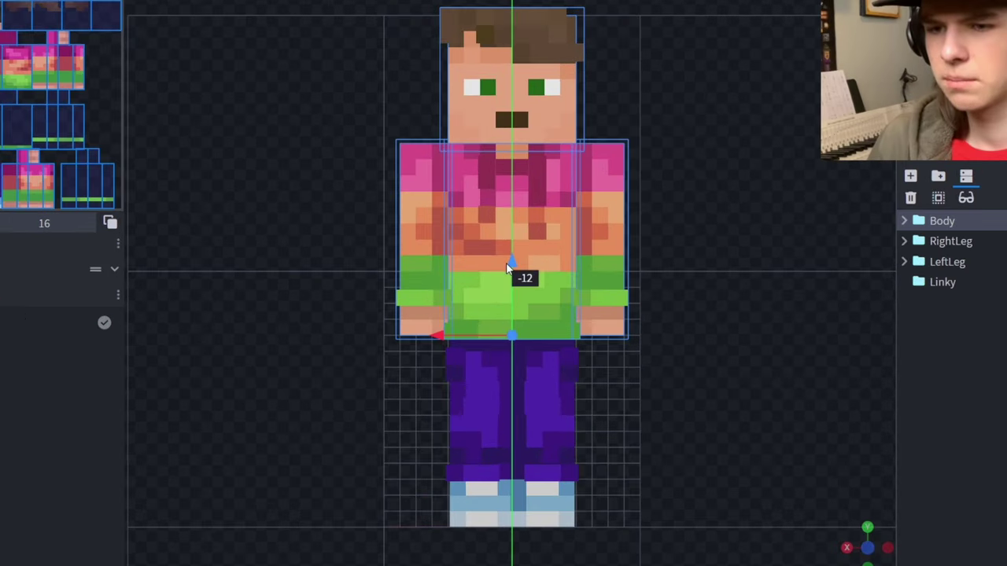
Test-rotate the Body group forward about its waist pivot, and undo both the rotation and the pivot move
{"action": "key", "text": "r"}
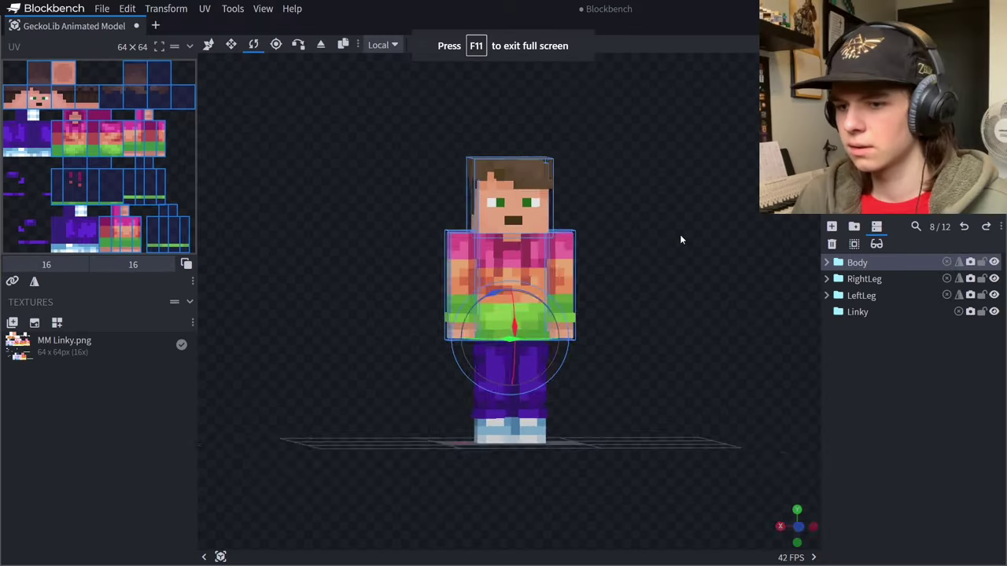
{"action": "left_click_drag", "start_coordinate": [679, 234], "coordinate": [724, 256]}
{"action": "scroll", "coordinate": [629, 287], "scroll_direction": "up", "scroll_amount": 3}
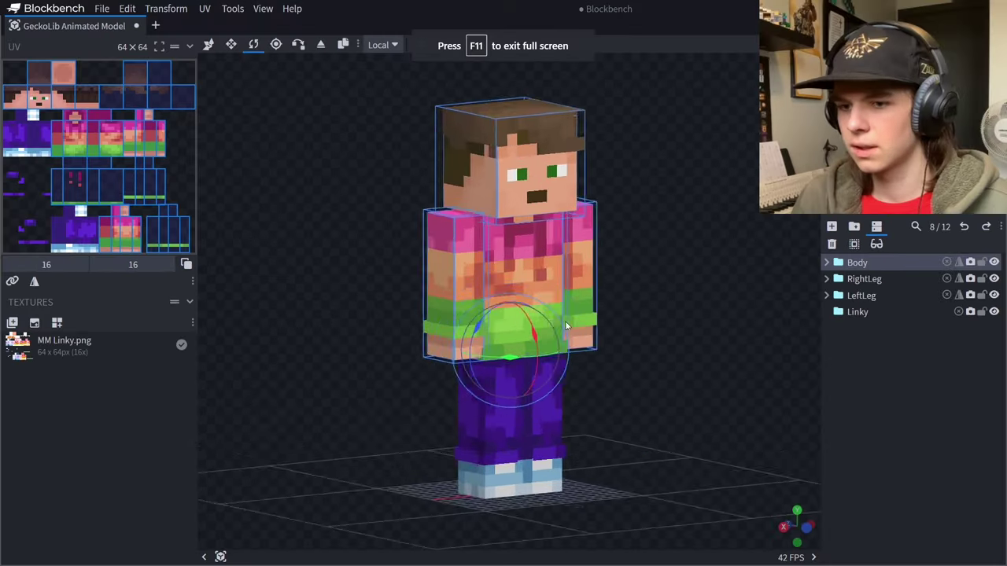
{"action": "left_click_drag", "start_coordinate": [564, 321], "coordinate": [622, 496]}
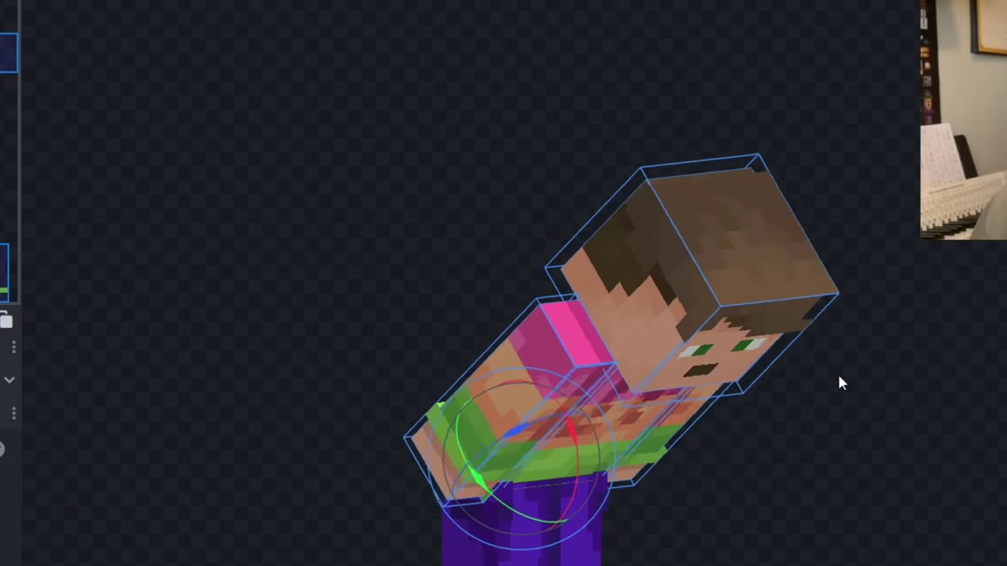
{"action": "key", "text": "ctrl+z"}
{"action": "key", "text": "ctrl+z"}
Try rotating the Body group forward and sideways about its original neck pivot, undoing each rotation
{"action": "left_click_drag", "start_coordinate": [677, 246], "coordinate": [718, 209]}
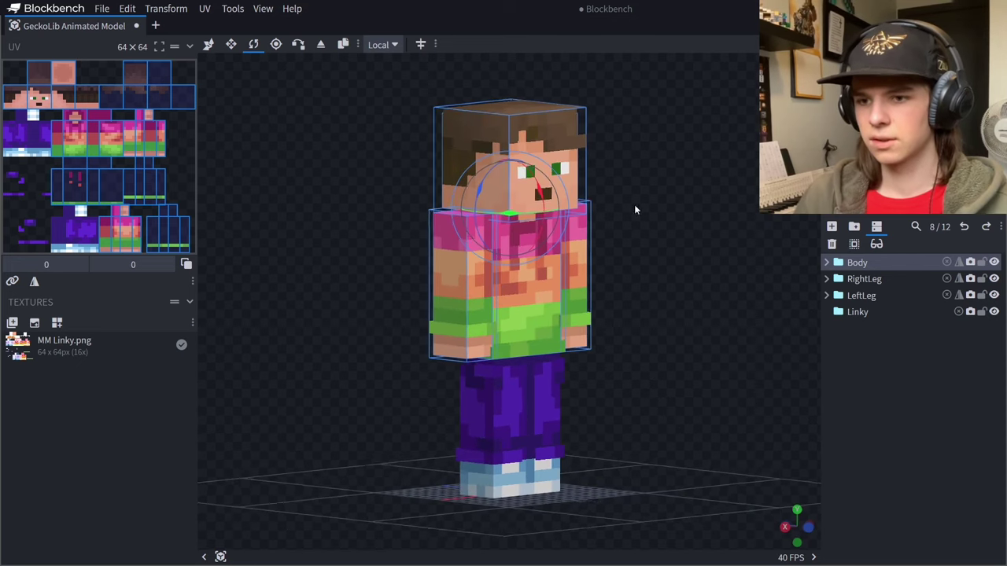
{"action": "left_click_drag", "start_coordinate": [550, 191], "coordinate": [588, 360]}
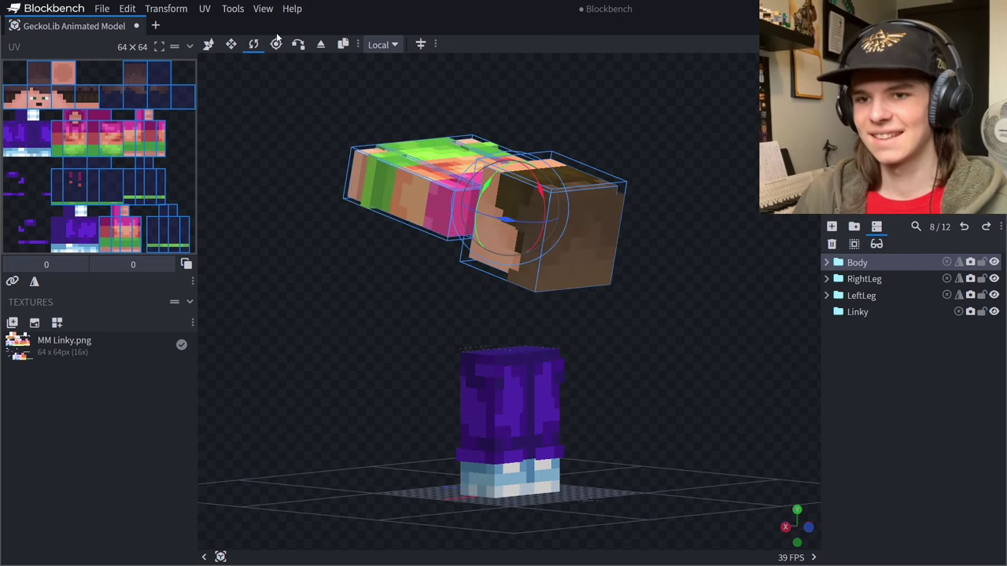
{"action": "key", "text": "ctrl+z"}
{"action": "left_click_drag", "start_coordinate": [543, 222], "coordinate": [498, 184]}
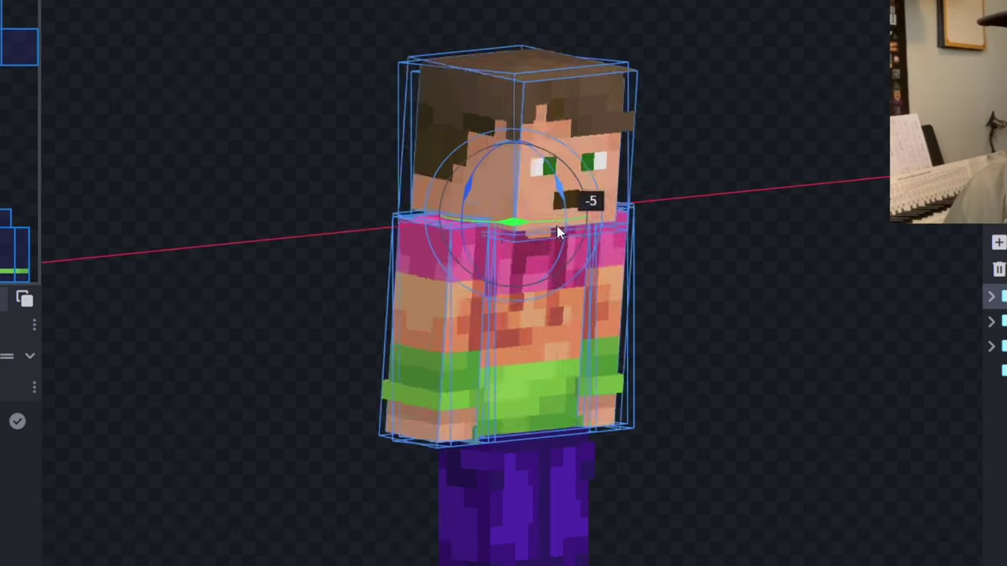
{"action": "key", "text": "ctrl+z"}
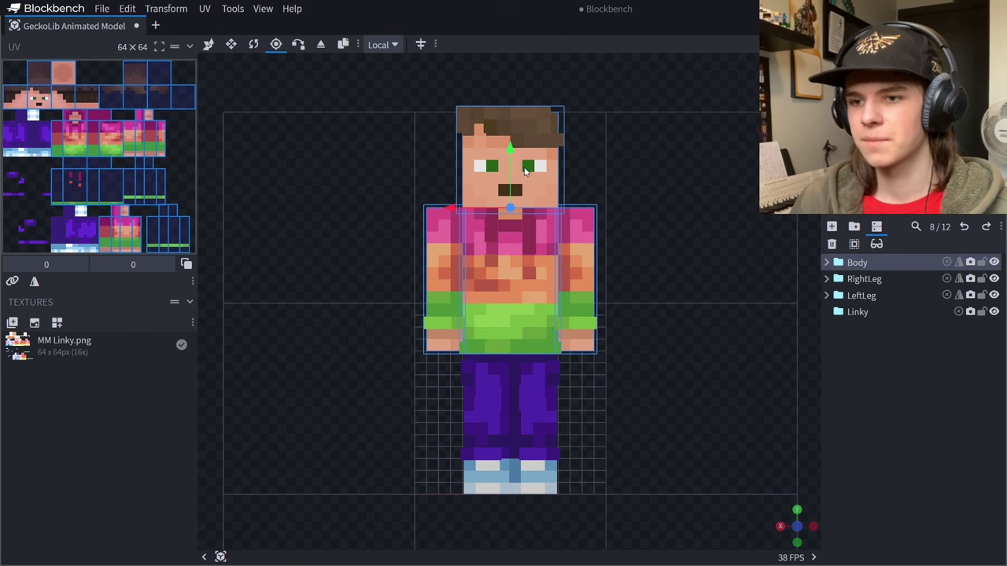
Move the Body group's pivot point from the neck down to the waist, and select the RightLeg group to check its pivot
{"action": "left_click_drag", "start_coordinate": [515, 166], "coordinate": [525, 306]}
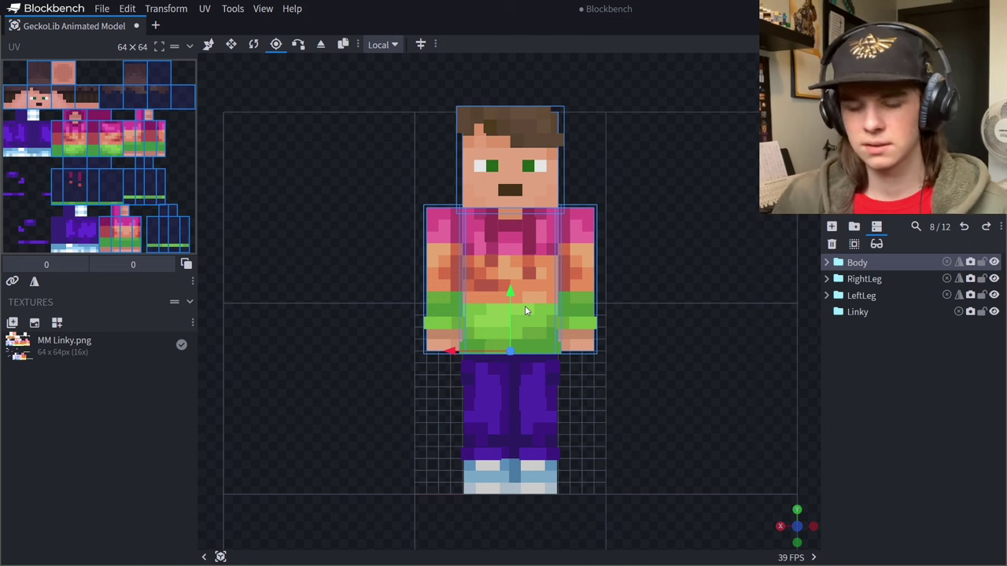
{"action": "scroll", "coordinate": [497, 352], "scroll_direction": "up", "scroll_amount": 5}
{"action": "scroll", "coordinate": [508, 347], "scroll_direction": "down", "scroll_amount": 6}
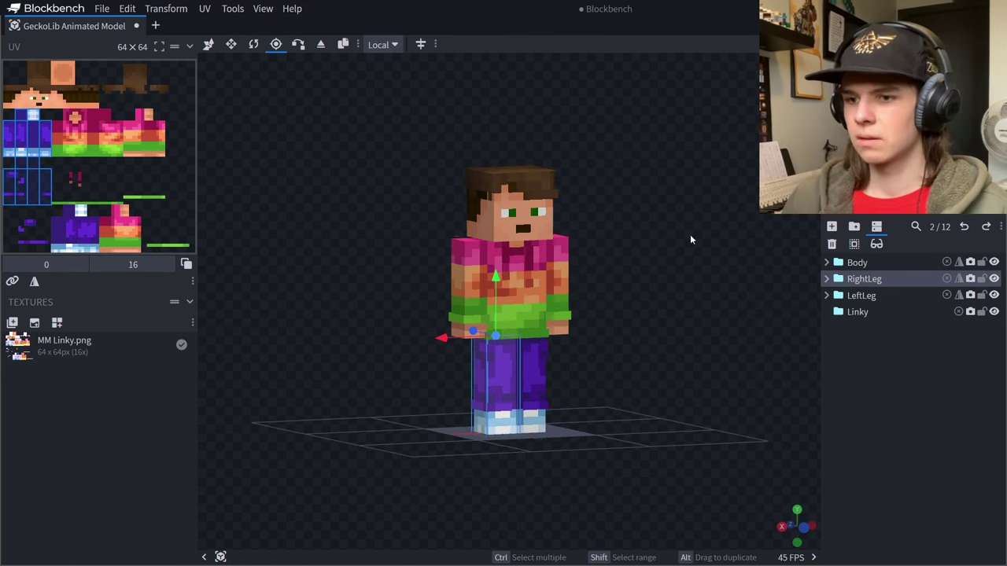
{"action": "left_click_drag", "start_coordinate": [690, 236], "coordinate": [645, 224]}
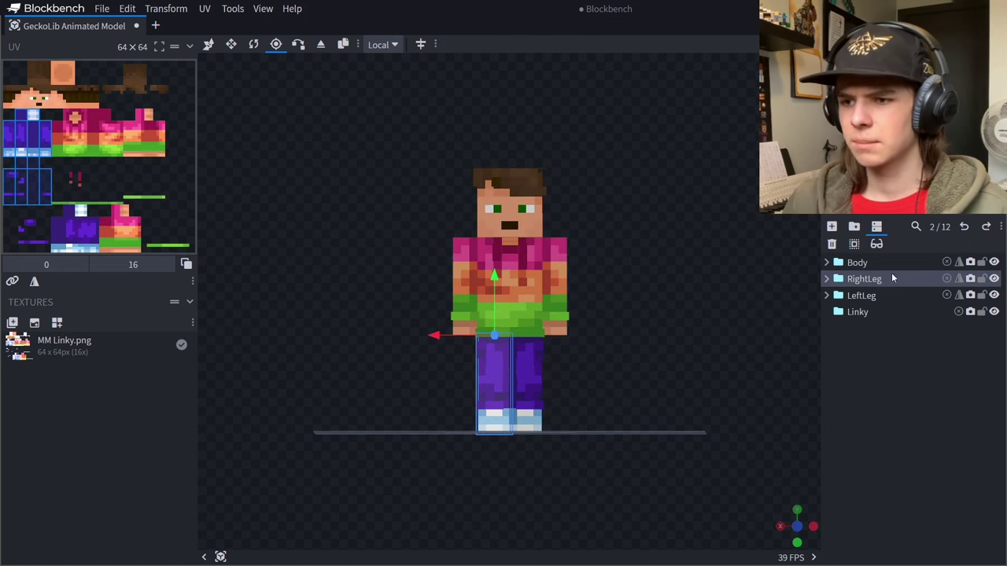
Expand the Body group and select its RightArm group to check the pivot point at the shoulder
{"action": "left_click", "coordinate": [826, 262]}
{"action": "left_click", "coordinate": [873, 328]}
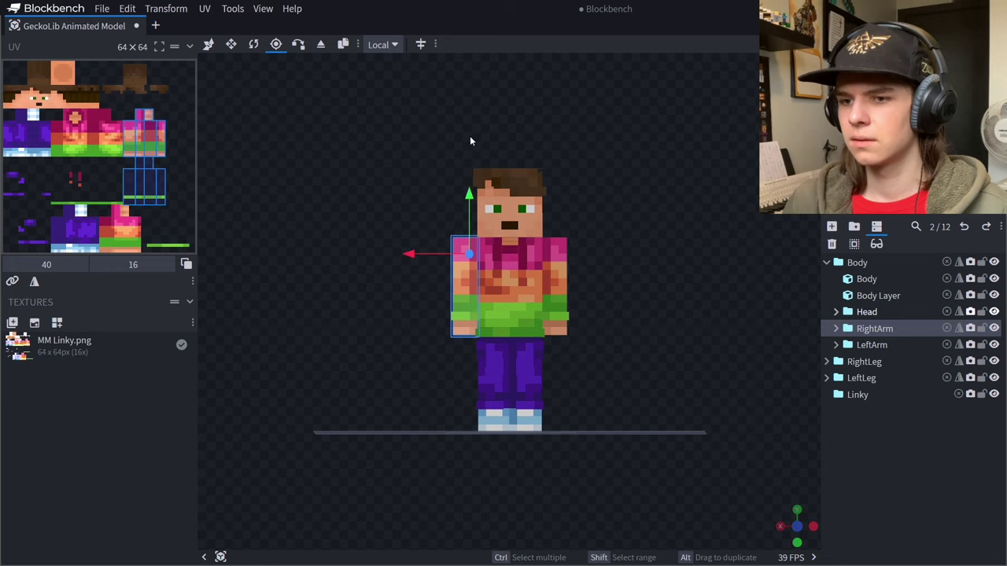
{"action": "scroll", "coordinate": [469, 140], "scroll_direction": "up", "scroll_amount": 4}
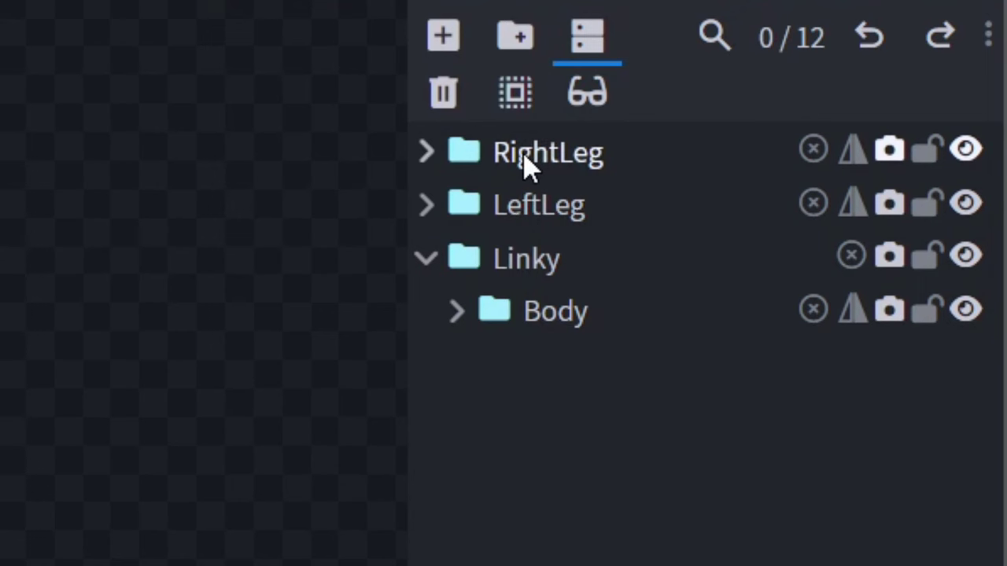
Nest the RightLeg and LeftLeg groups inside the Linky group alongside Body
{"action": "left_click_drag", "start_coordinate": [527, 165], "coordinate": [543, 206]}
{"action": "left_click", "coordinate": [514, 158]}
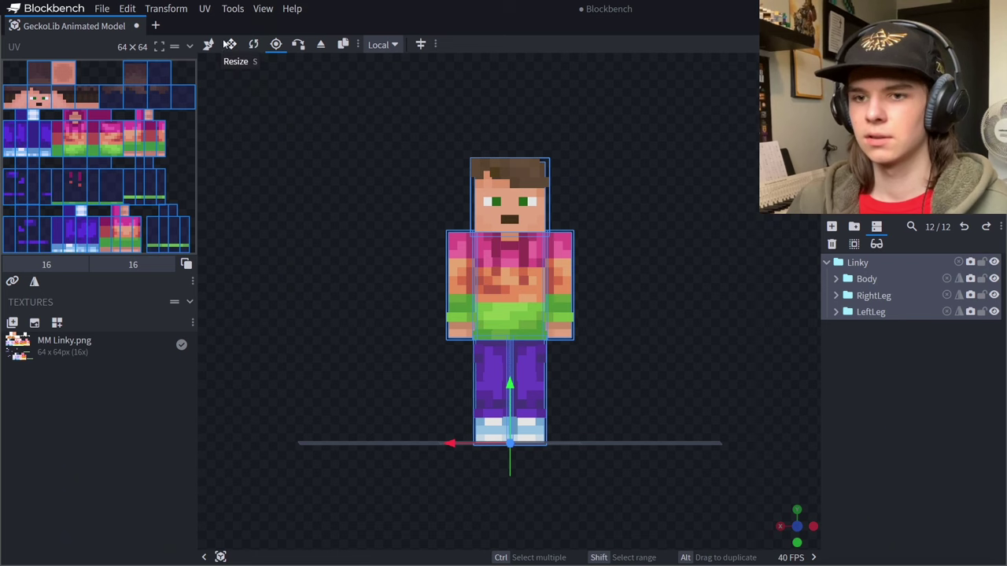
Test-move the whole Linky group upward off the ground grid, and undo the move
{"action": "left_click", "coordinate": [208, 44]}
{"action": "left_click_drag", "start_coordinate": [346, 126], "coordinate": [368, 136]}
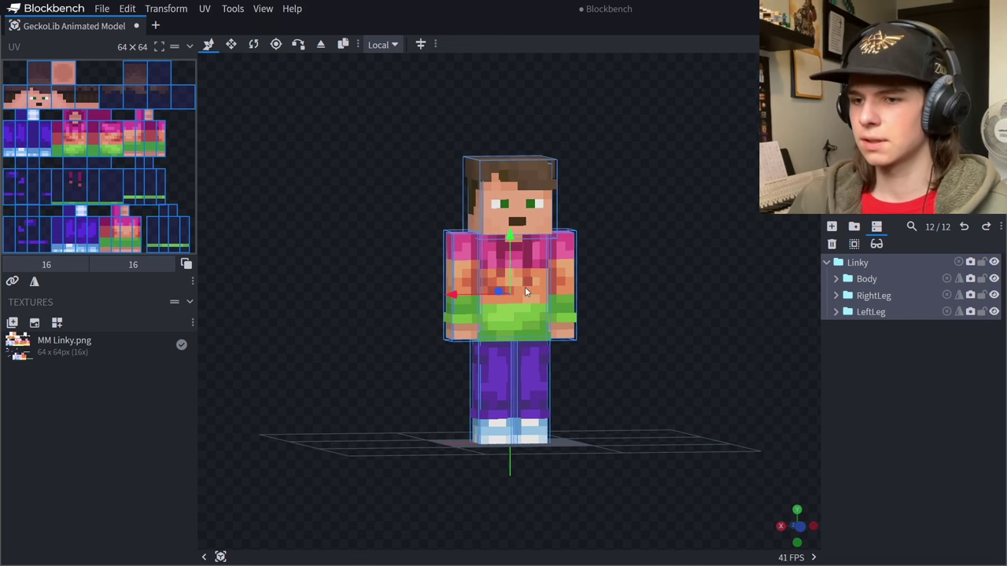
{"action": "left_click_drag", "start_coordinate": [511, 235], "coordinate": [537, 170]}
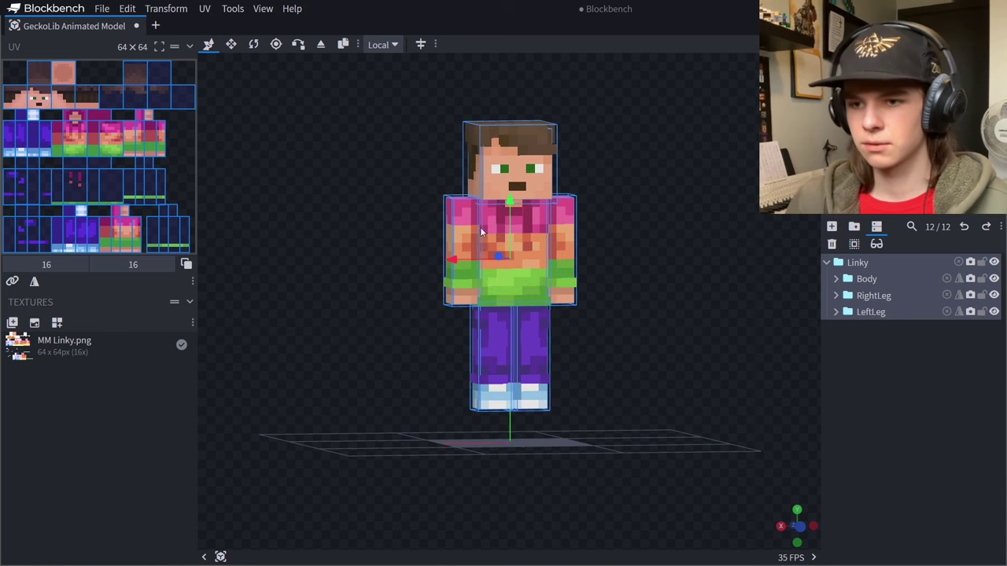
{"action": "key", "text": "ctrl+z"}
Test-rotate the whole Linky group around its vertical axis at the feet, and undo the rotation
{"action": "left_click", "coordinate": [253, 44]}
{"action": "left_click_drag", "start_coordinate": [346, 153], "coordinate": [358, 189]}
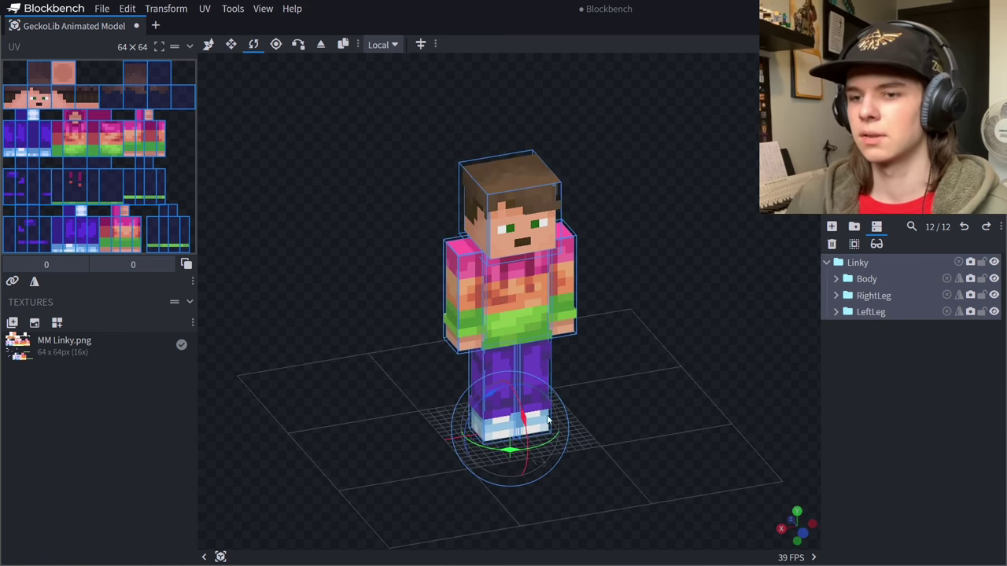
{"action": "left_click_drag", "start_coordinate": [508, 453], "coordinate": [484, 451]}
{"action": "key", "text": "ctrl+z"}
Test-move the whole Linky group backward along the Z axis, and undo the move
{"action": "left_click", "coordinate": [206, 43]}
{"action": "left_click_drag", "start_coordinate": [338, 149], "coordinate": [379, 162]}
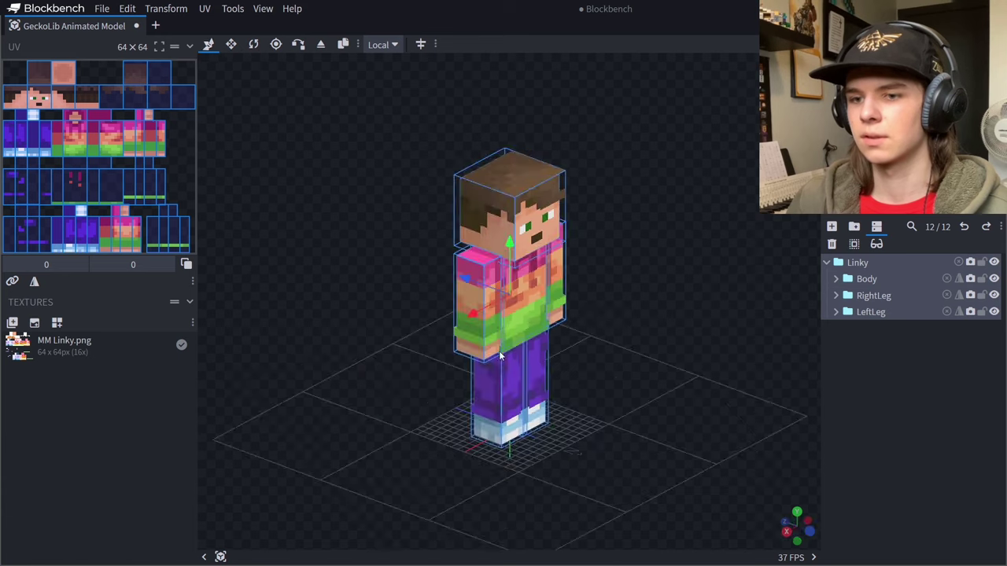
{"action": "left_click_drag", "start_coordinate": [461, 277], "coordinate": [425, 262]}
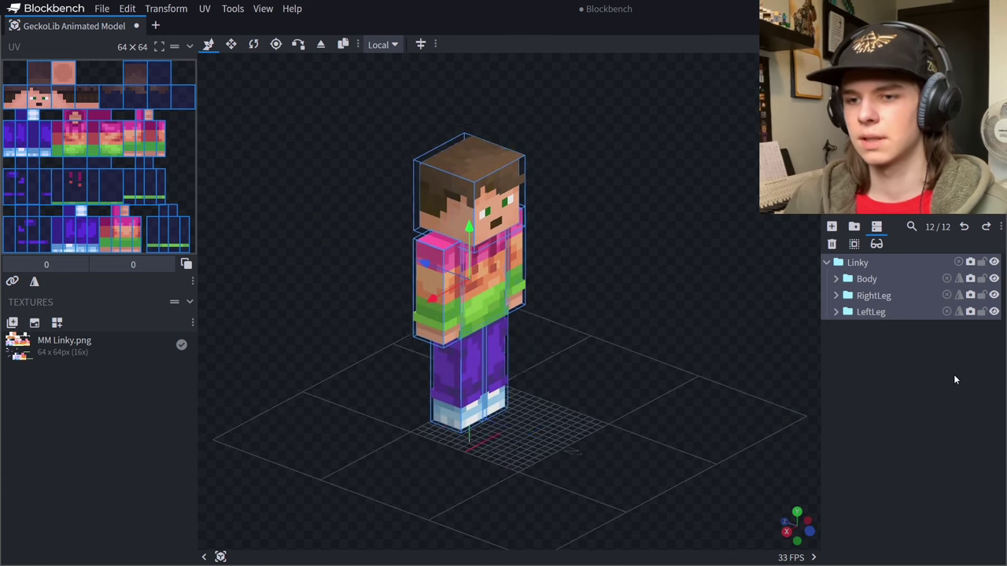
{"action": "key", "text": "ctrl+z"}
Expand the Body group inside Linky to inspect its cubes and nested Head, RightArm and LeftArm groups
{"action": "left_click_drag", "start_coordinate": [758, 267], "coordinate": [712, 254]}
{"action": "left_click", "coordinate": [835, 279]}
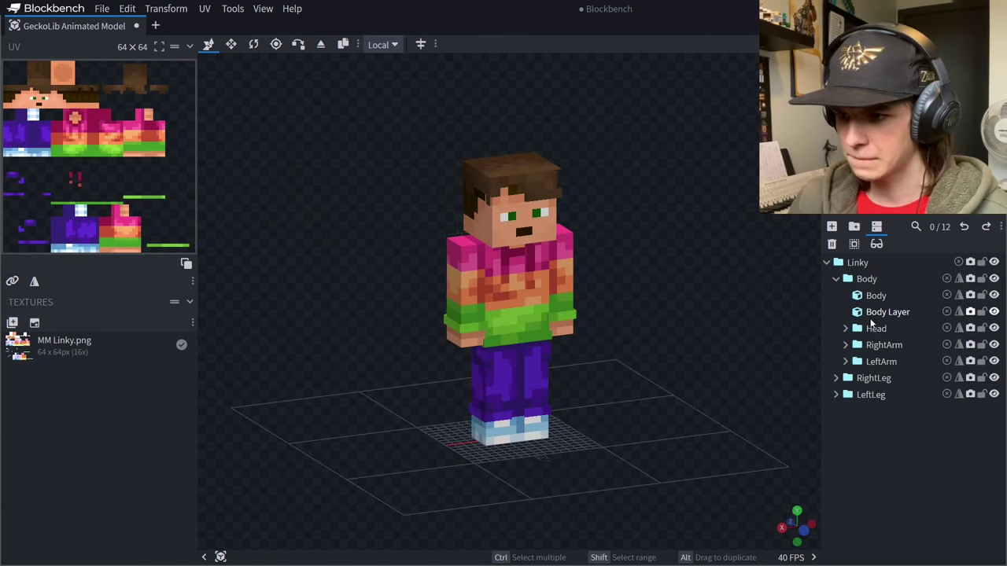